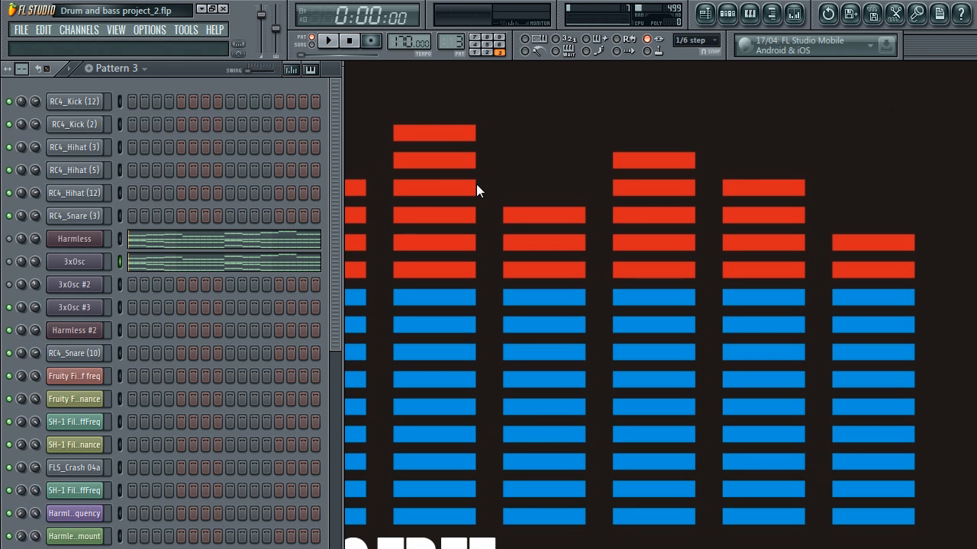
# Step: View the 3xOsc channel settings and the Massive plugin window, closing them and dismissing the mail notification
pyautogui.moveTo(334, 196); pyautogui.dragTo(353, 174)
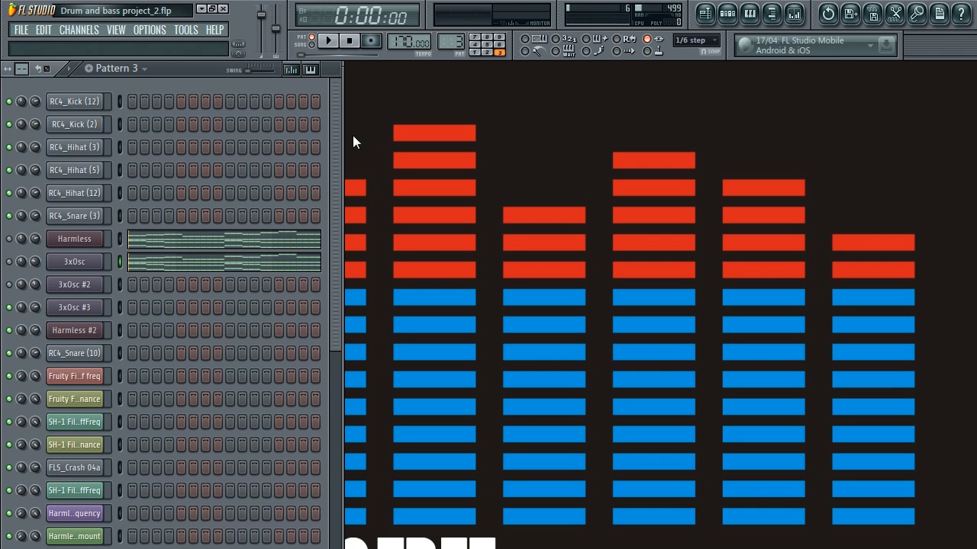
pyautogui.moveTo(335, 199); pyautogui.dragTo(325, 165)
pyautogui.click(90, 264)
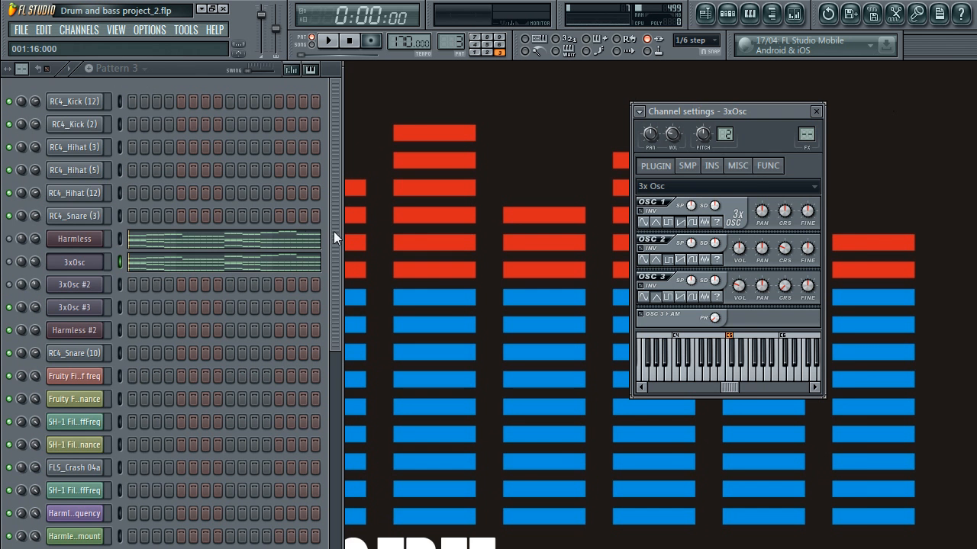
pyautogui.moveTo(334, 232); pyautogui.dragTo(334, 353)
pyautogui.click(75, 498)
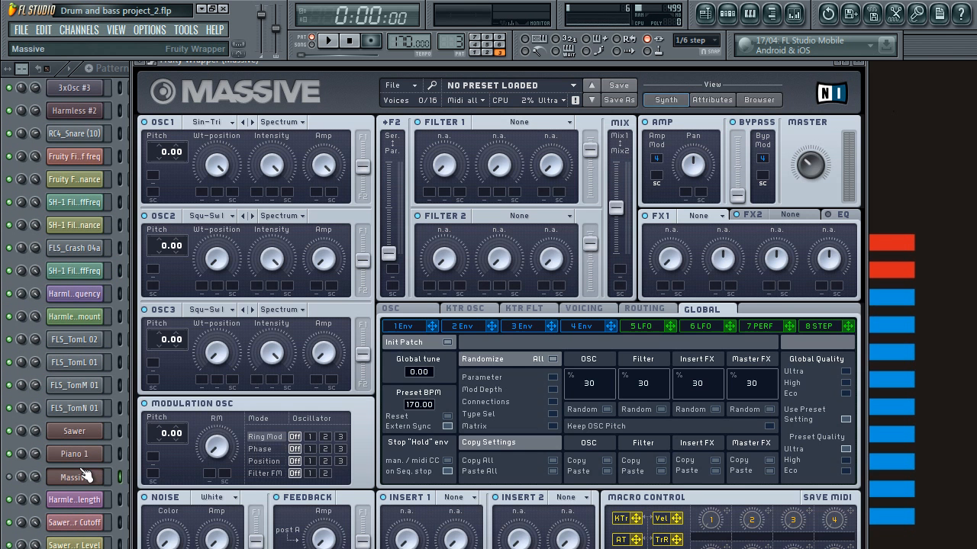
pyautogui.moveTo(707, 67); pyautogui.dragTo(508, 100)
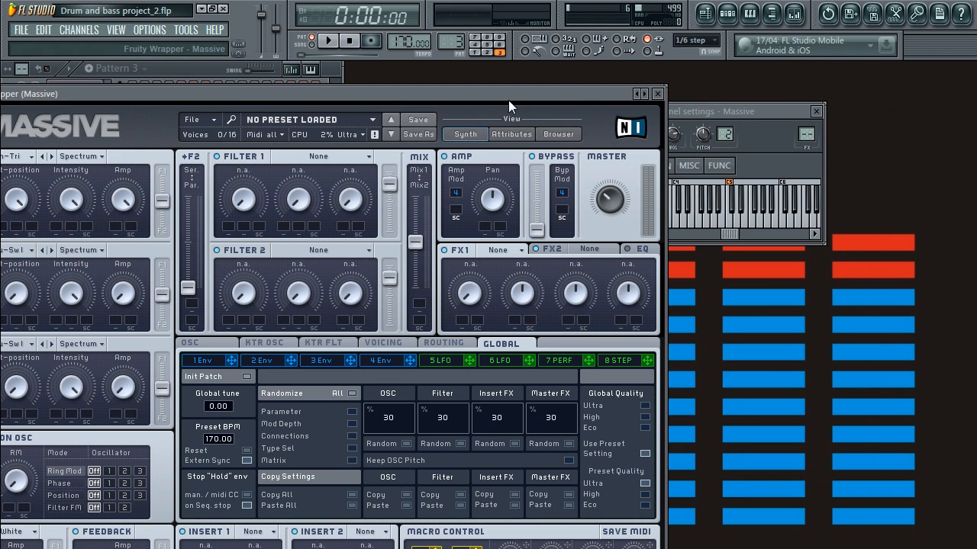
pyautogui.moveTo(755, 108); pyautogui.dragTo(763, 181)
pyautogui.click(824, 185)
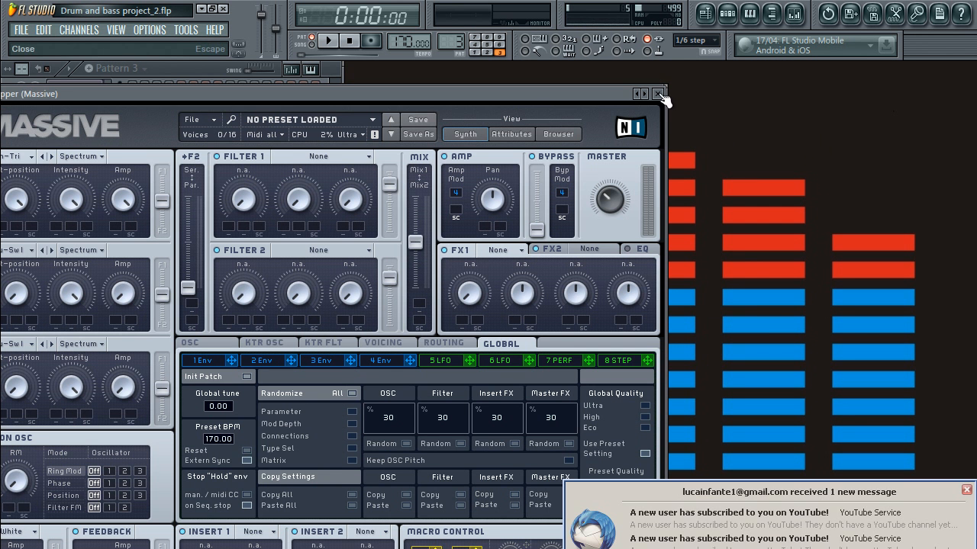
pyautogui.press('Escape')
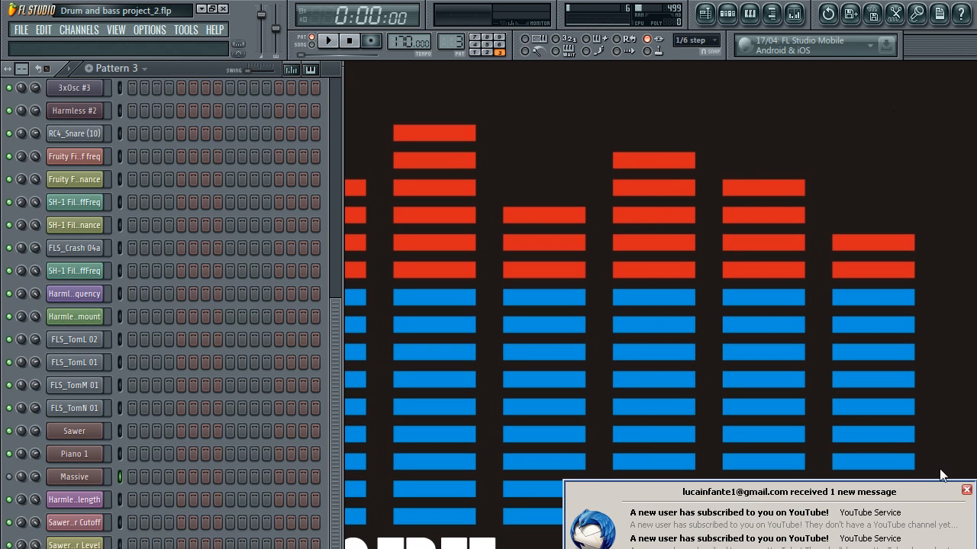
pyautogui.click(965, 486)
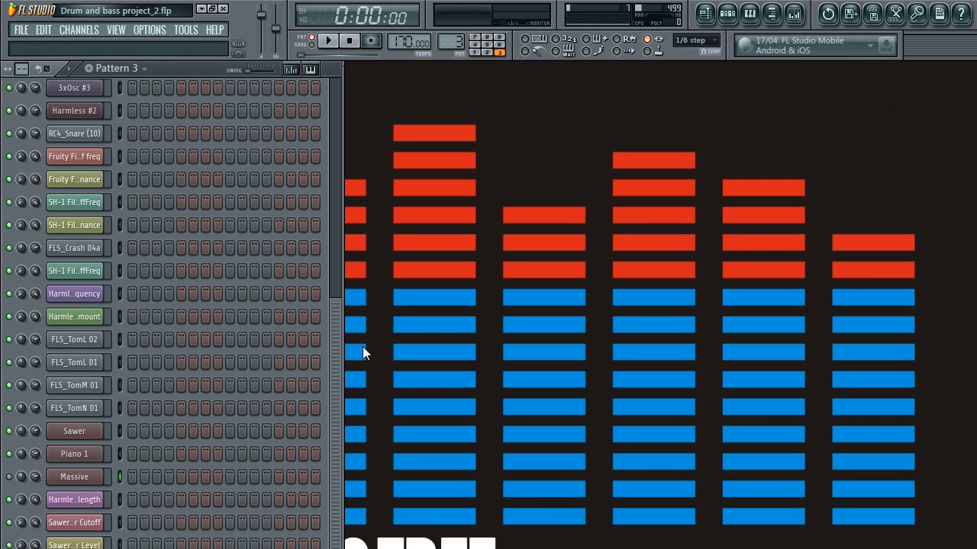
pyautogui.scroll(3, 331, 273)
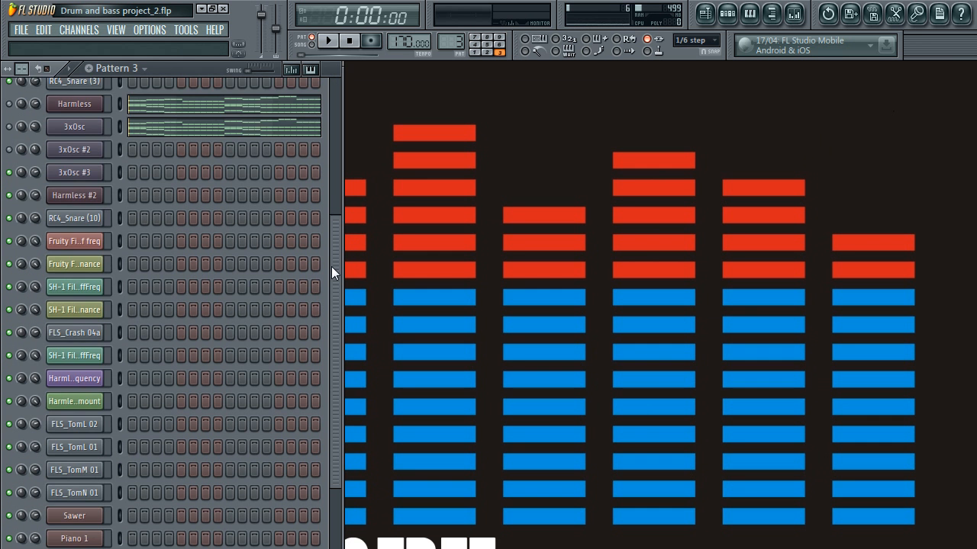
pyautogui.scroll(-2, 322, 382)
pyautogui.scroll(-1, 320, 397)
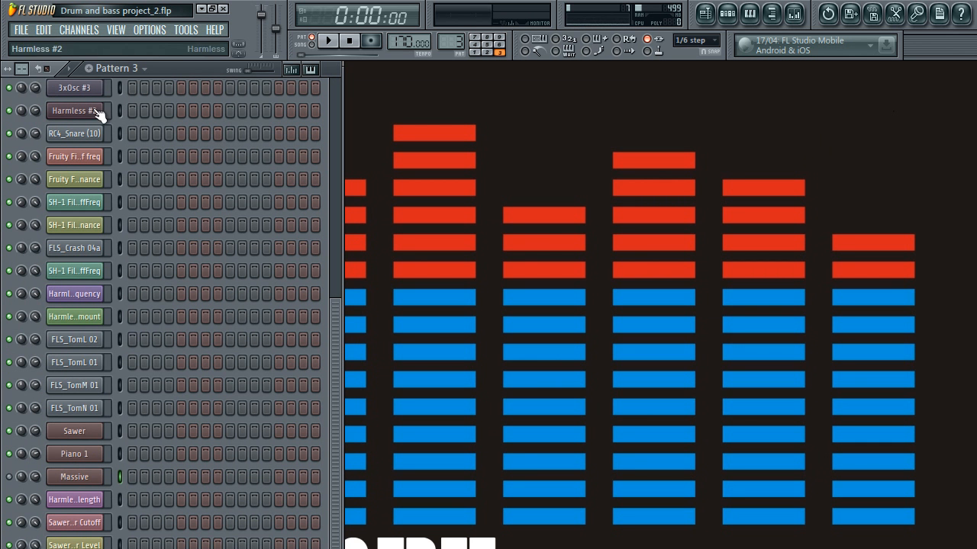
pyautogui.moveTo(337, 332); pyautogui.dragTo(348, 203)
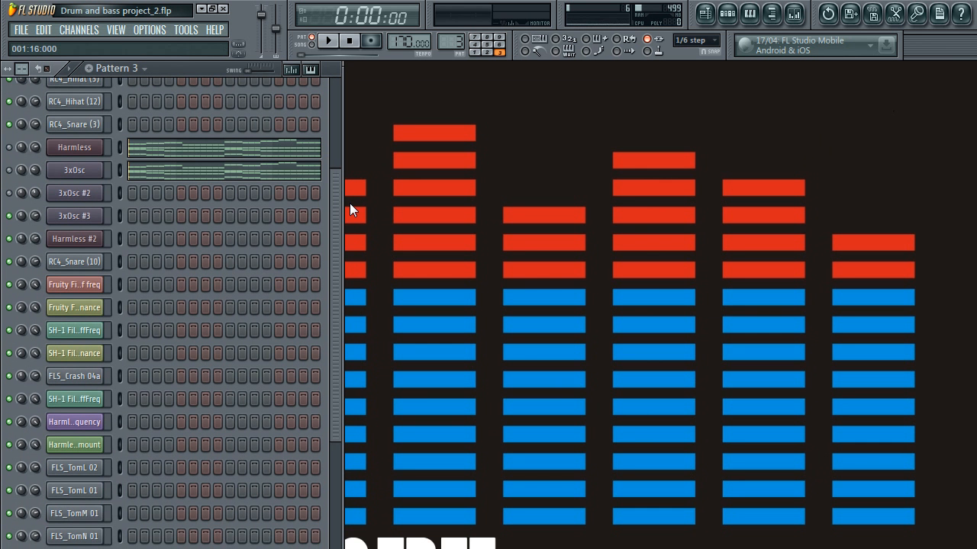
# Step: Switch to the first empty pattern, Pattern 16, keeping its default name
pyautogui.click(455, 41)
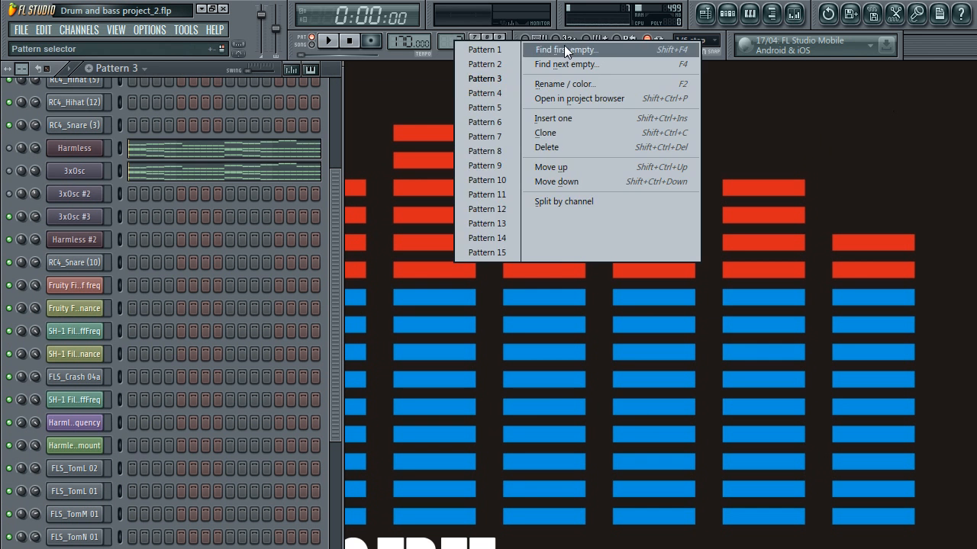
pyautogui.click(564, 45)
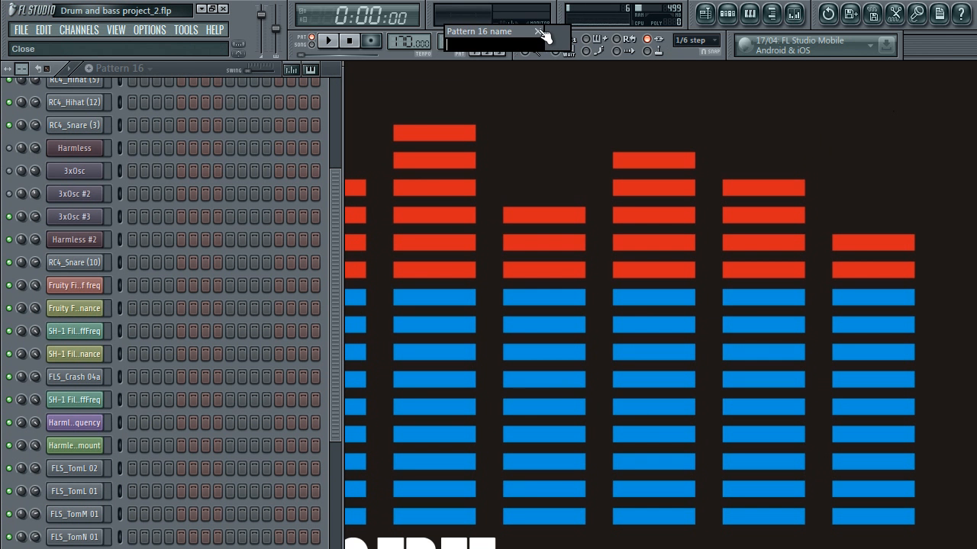
pyautogui.press('Return')
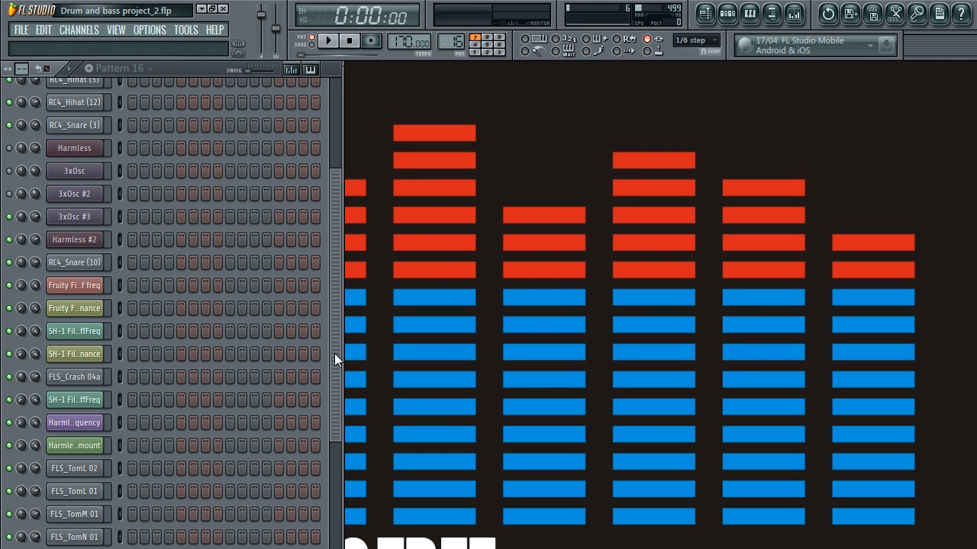
# Step: Unmute the Massive channel in Pattern 16 and check its plugin window before closing it
pyautogui.scroll(-5, 334, 411)
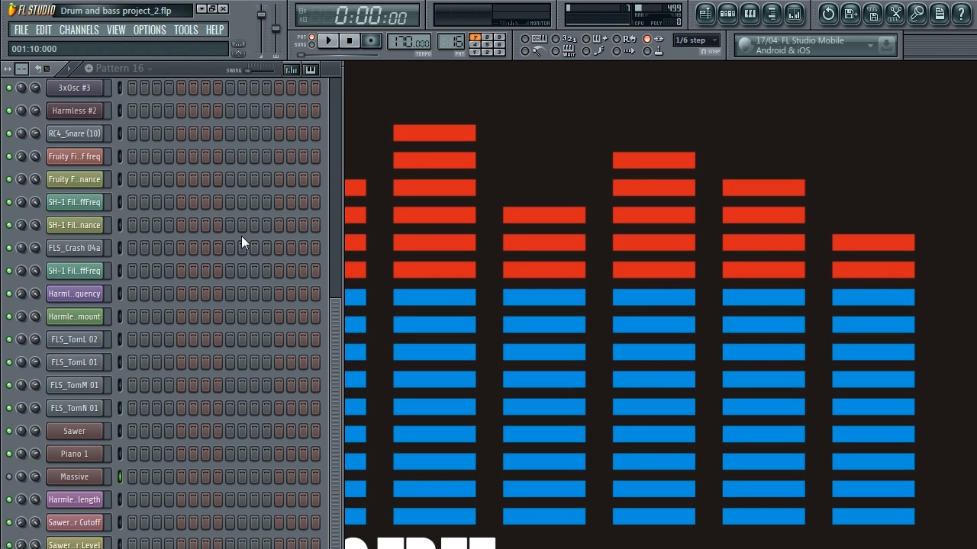
pyautogui.click(10, 477)
pyautogui.click(76, 476)
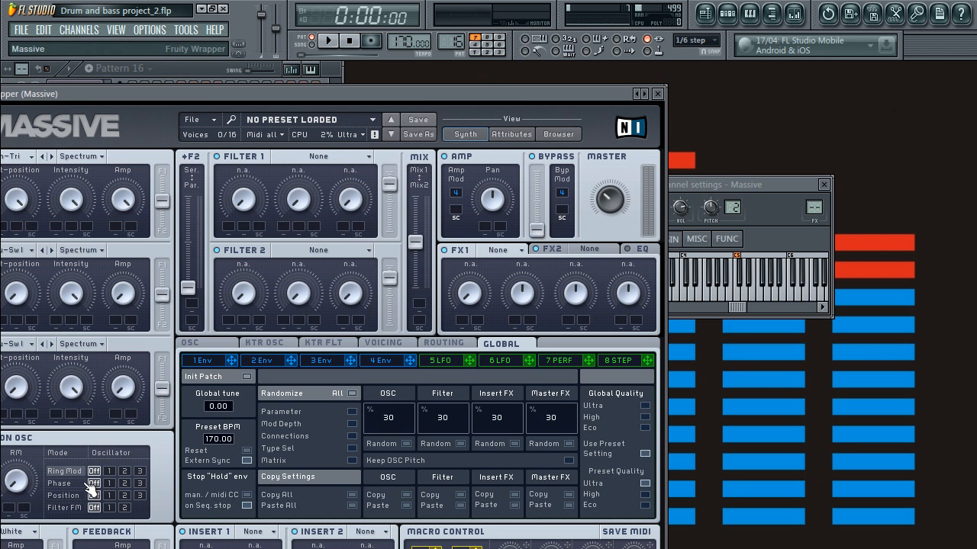
pyautogui.moveTo(405, 97); pyautogui.dragTo(613, 60)
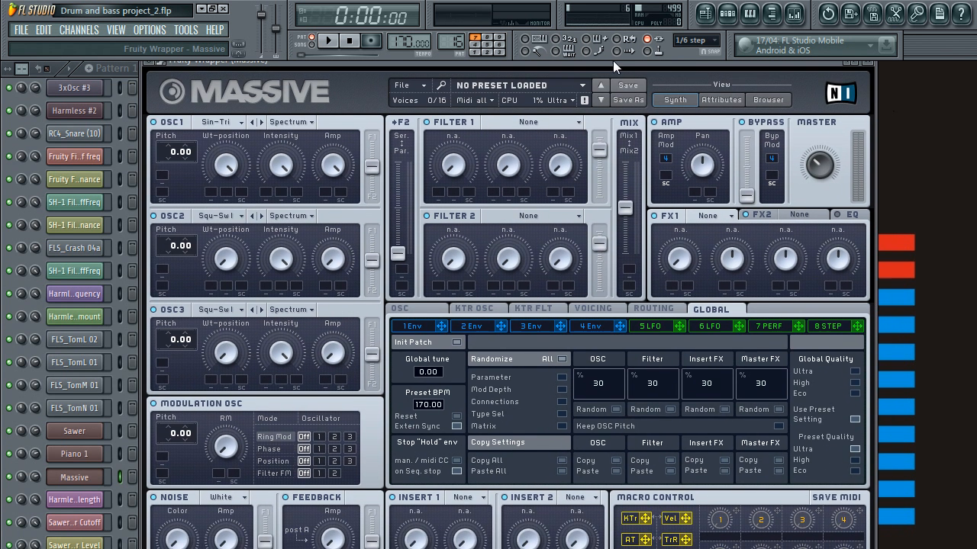
pyautogui.click(871, 66)
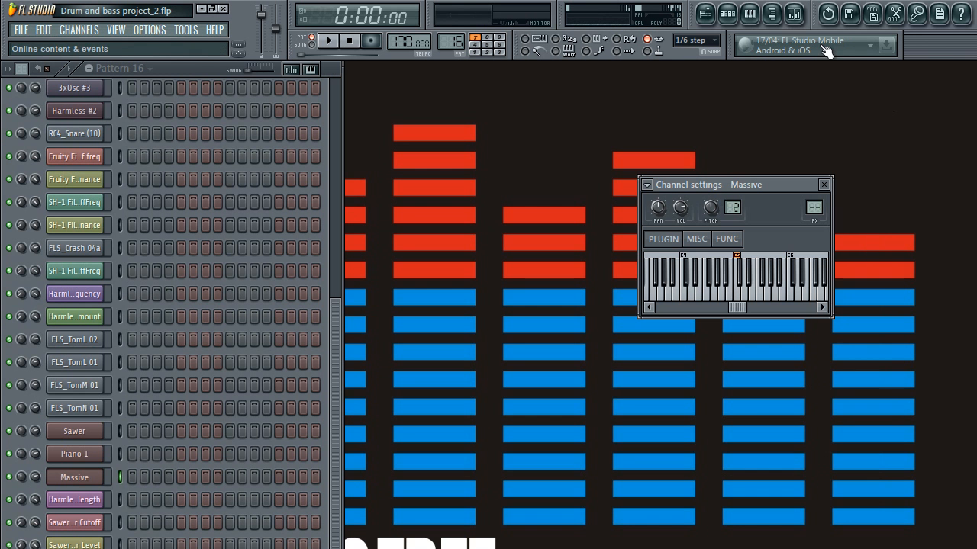
# Step: Select and copy the lower chord and bass notes, leaving out the top melody, from the Harmless piano roll in Pattern 3
pyautogui.click(705, 14)
pyautogui.click(488, 160)
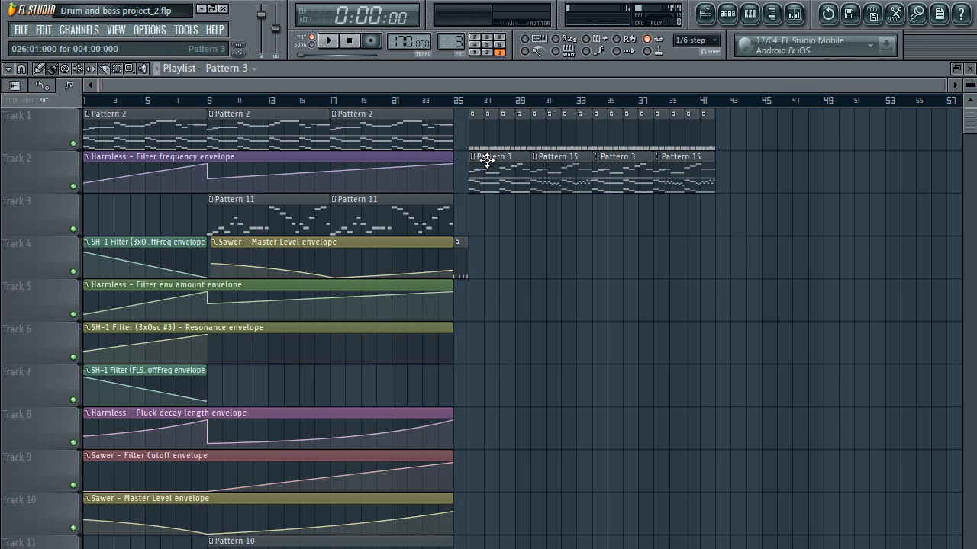
pyautogui.doubleClick(492, 171)
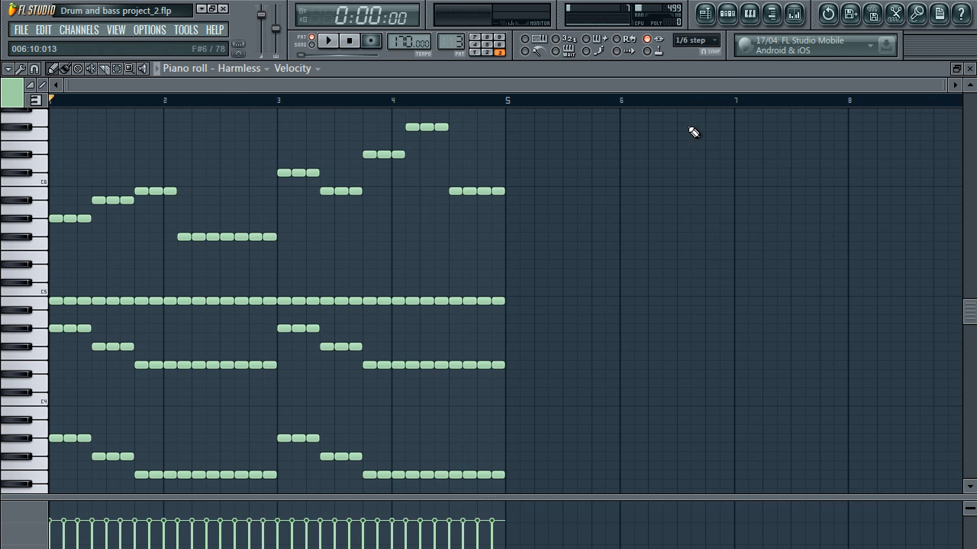
pyautogui.moveTo(515, 291); pyautogui.dragTo(40, 443)
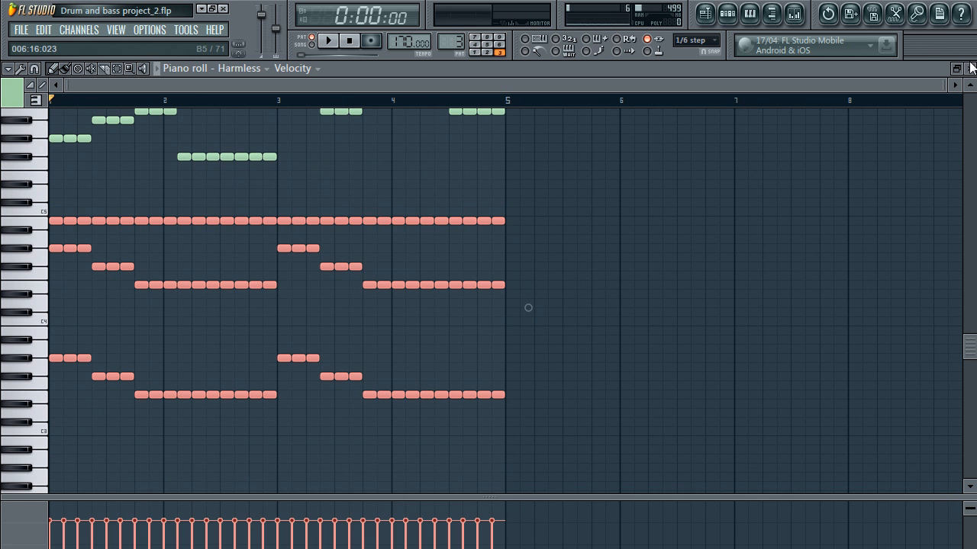
pyautogui.click(970, 69)
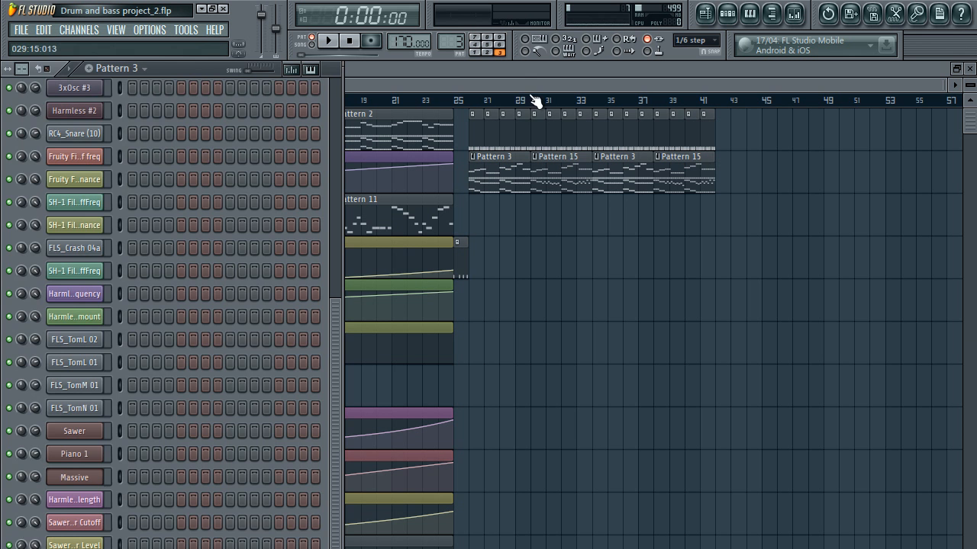
# Step: Return to Pattern 16, paste the copied notes into the Massive channel's piano roll and start playback
pyautogui.press('F6')
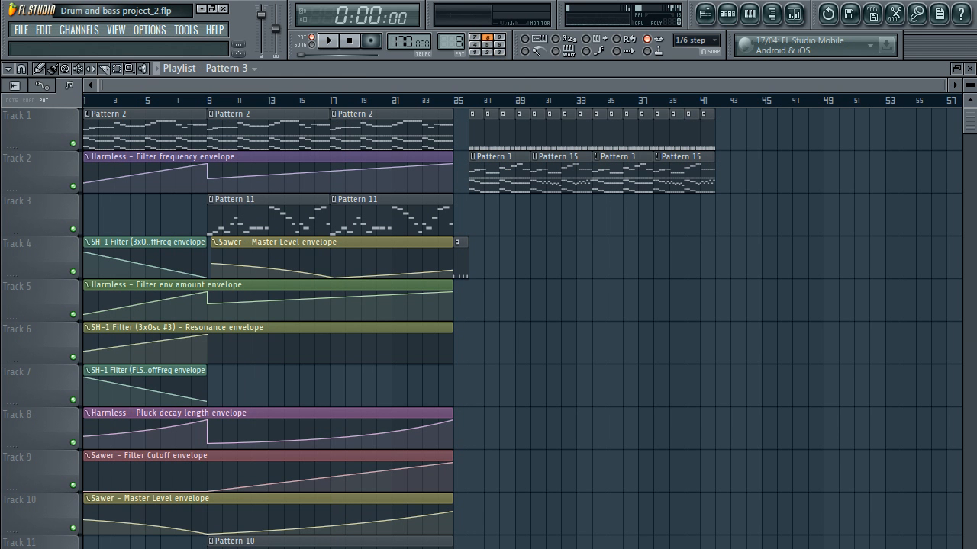
pyautogui.press('F4')
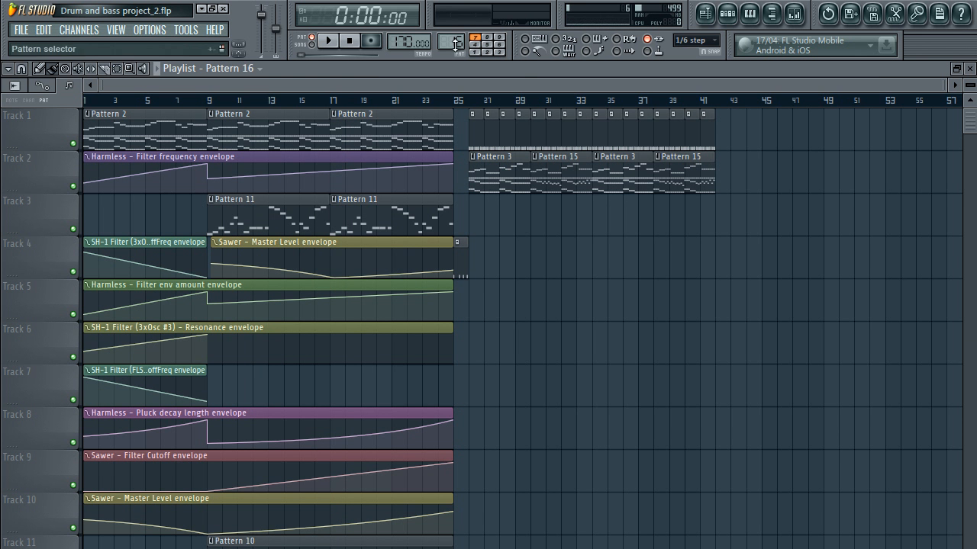
pyautogui.click(970, 68)
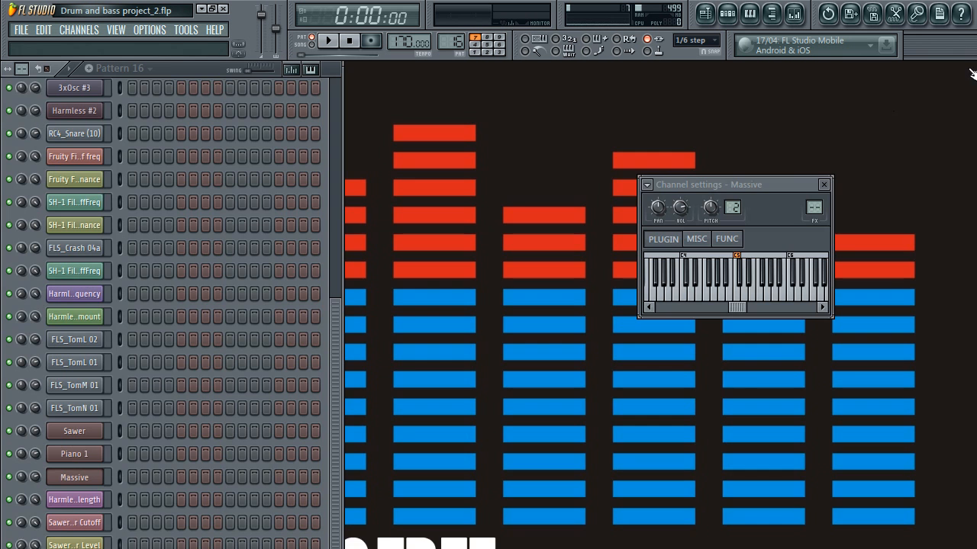
pyautogui.rightClick(118, 391)
pyautogui.click(142, 381)
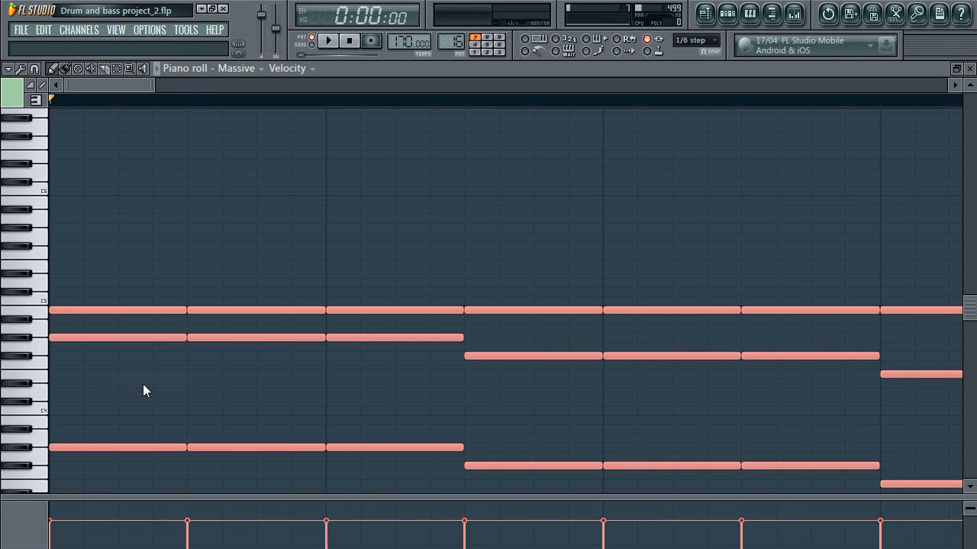
pyautogui.press('space')
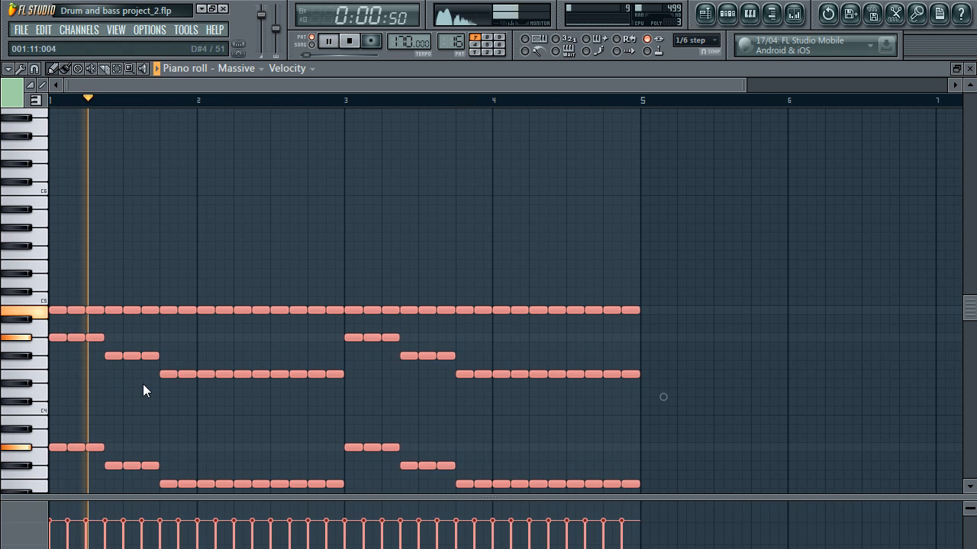
# Step: Reopen the Massive plugin, stop playback and set OSC1's wavetable to Square-Saw I
pyautogui.click(969, 68)
pyautogui.click(98, 477)
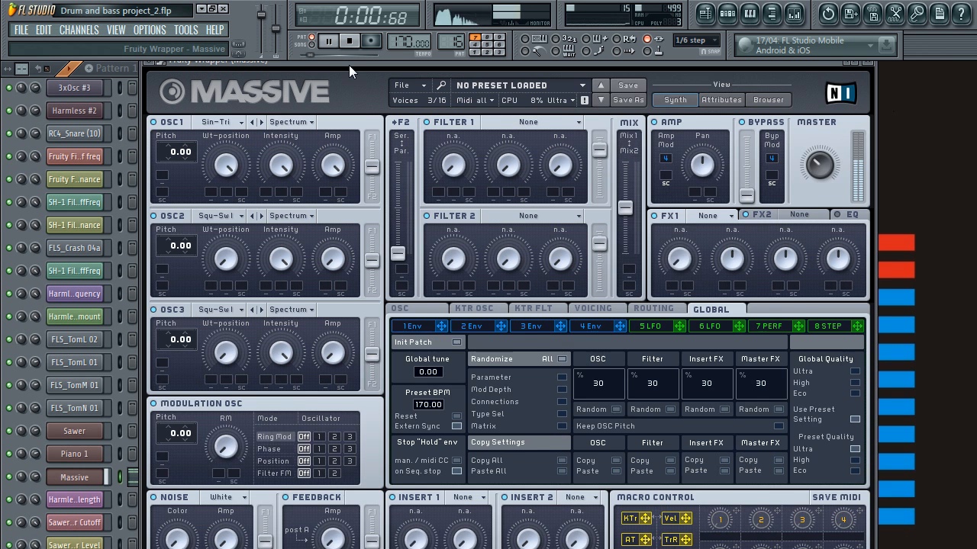
pyautogui.moveTo(349, 64); pyautogui.dragTo(447, 68)
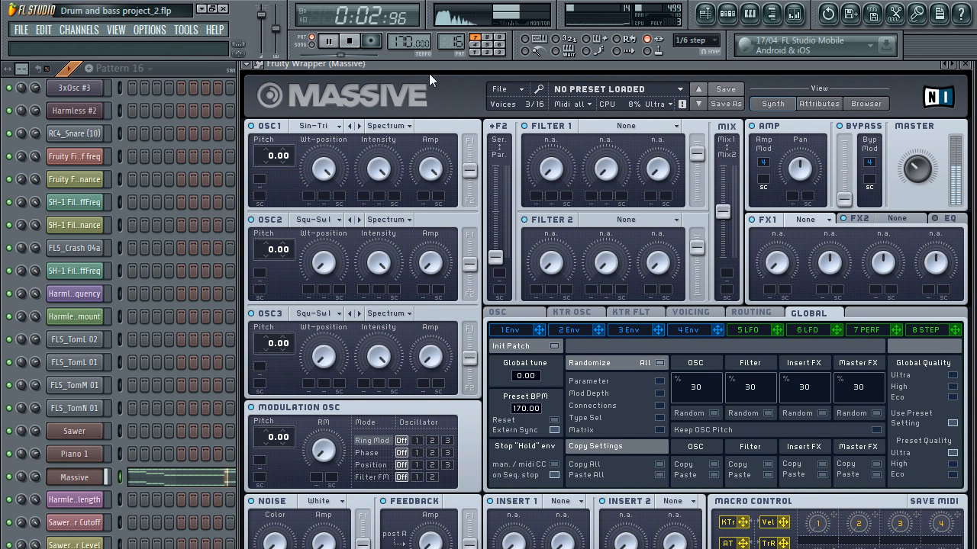
pyautogui.click(332, 125)
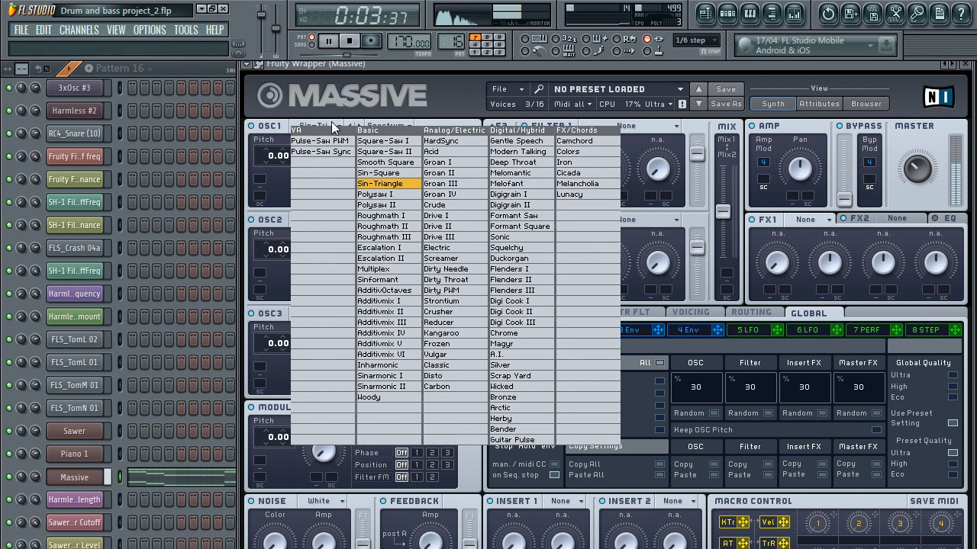
pyautogui.press('space')
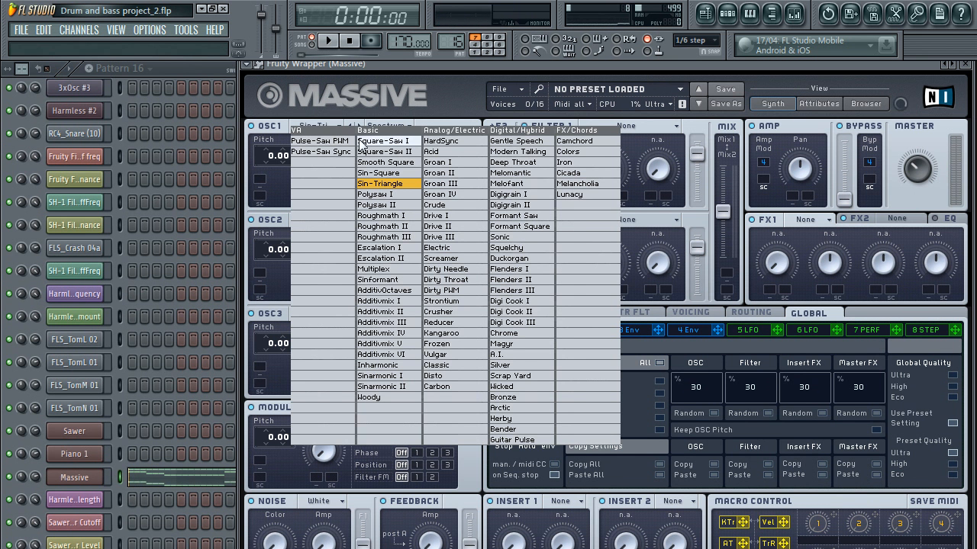
pyautogui.click(380, 144)
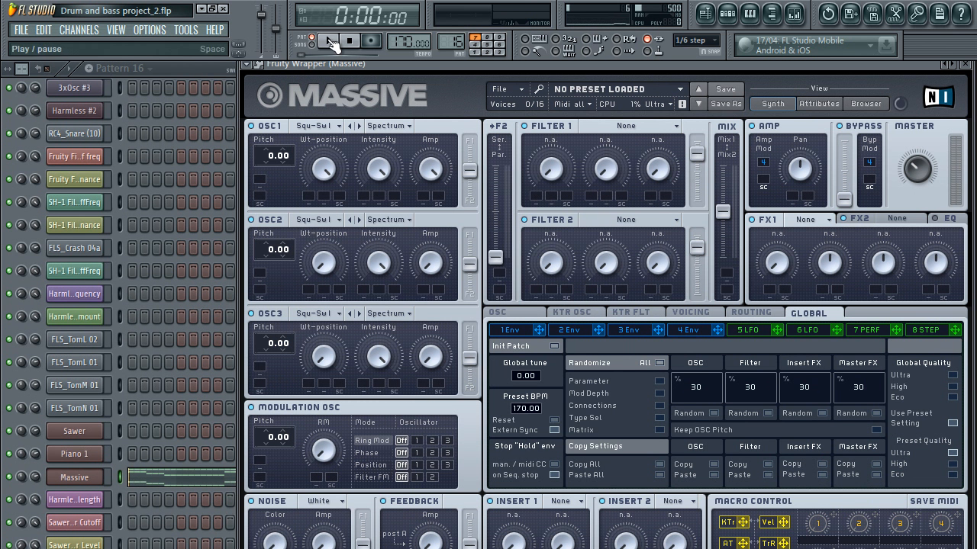
# Step: During playback, switch off OSC2 and OSC3 and lower OSC1's Wt-position to about 0.06 along with its Intensity
pyautogui.click(330, 42)
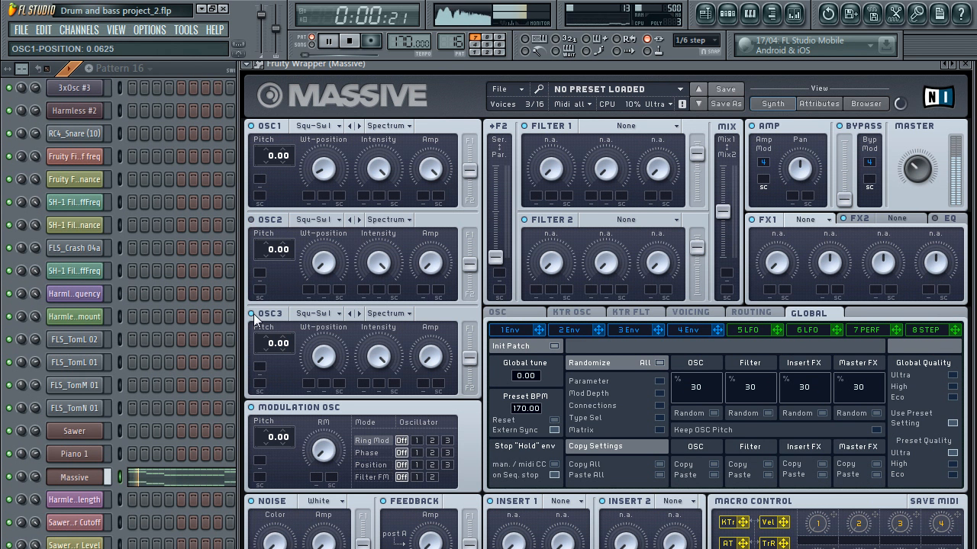
pyautogui.click(330, 46)
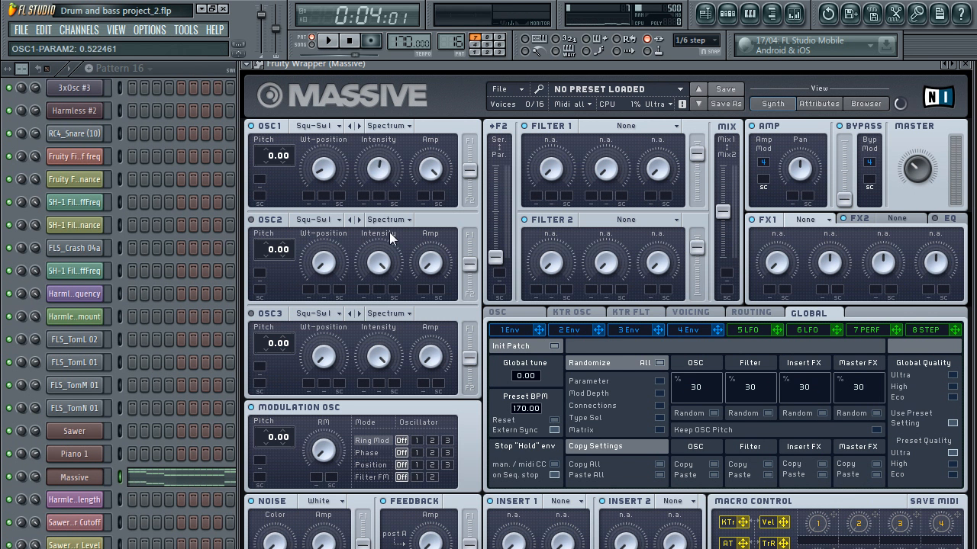
pyautogui.click(329, 43)
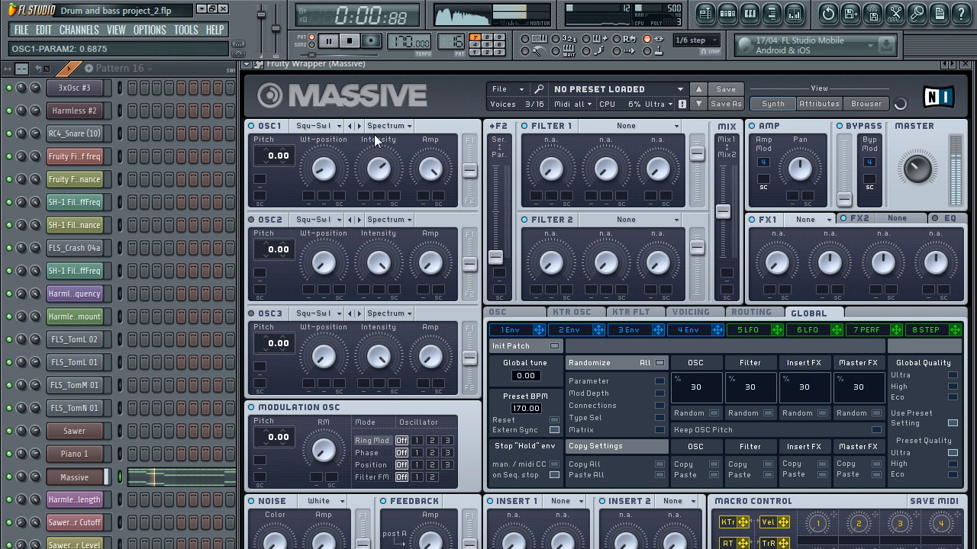
pyautogui.moveTo(373, 136); pyautogui.dragTo(374, 151)
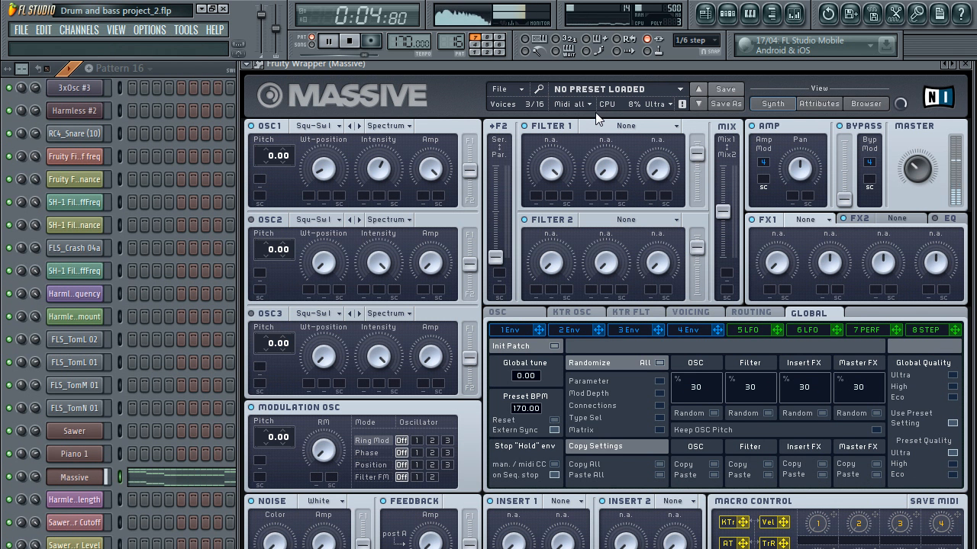
# Step: Pause playback, set OSC2's wavetable to Smooth Square and raise its Wt-position to about halfway
pyautogui.click(336, 41)
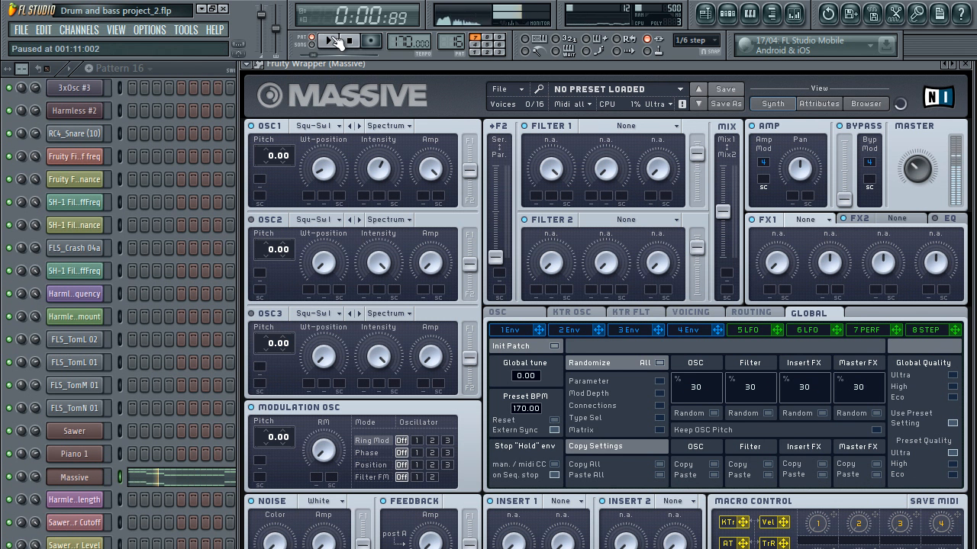
pyautogui.click(329, 218)
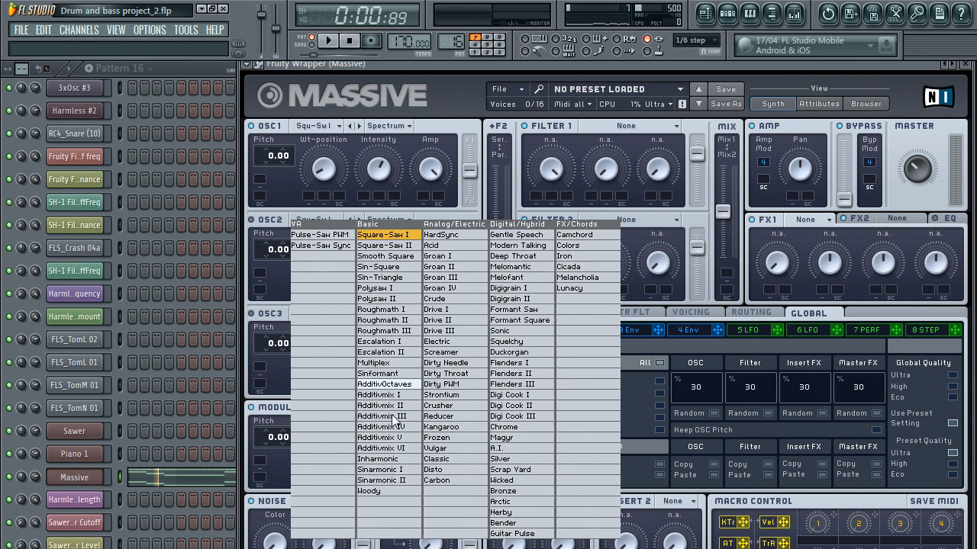
pyautogui.click(386, 258)
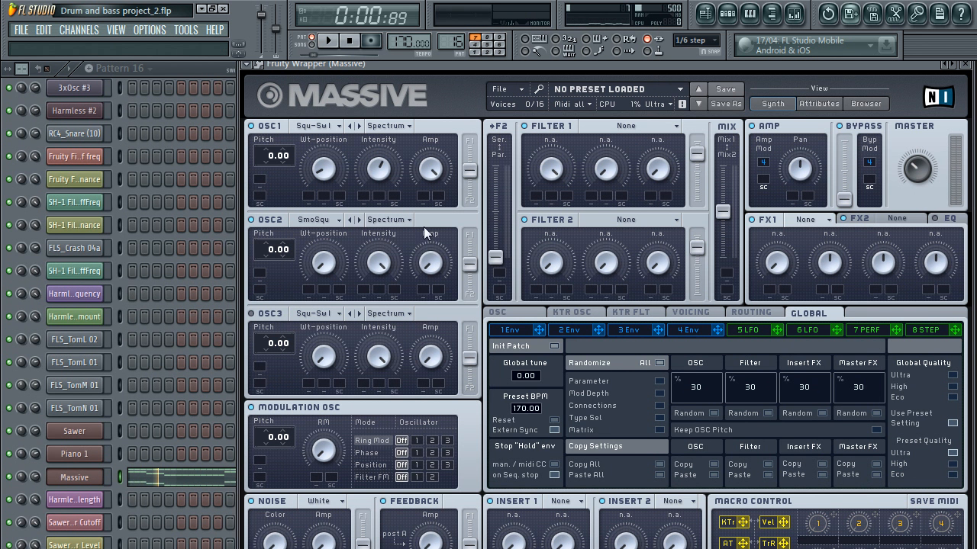
pyautogui.moveTo(322, 267); pyautogui.dragTo(306, 205)
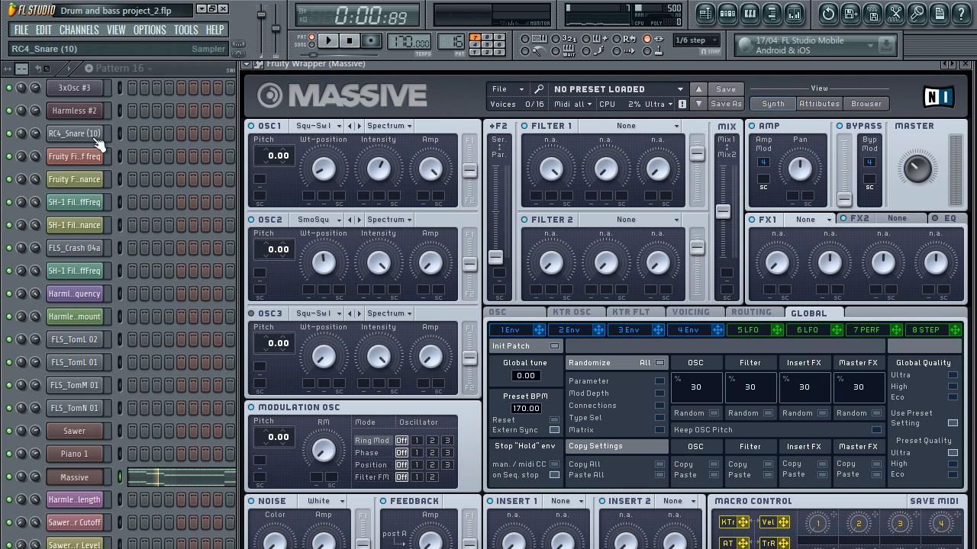
# Step: Examine the oscillator shapes of the 3xOsc #3 channel, then return to Massive and view the 5 LFO settings
pyautogui.click(74, 88)
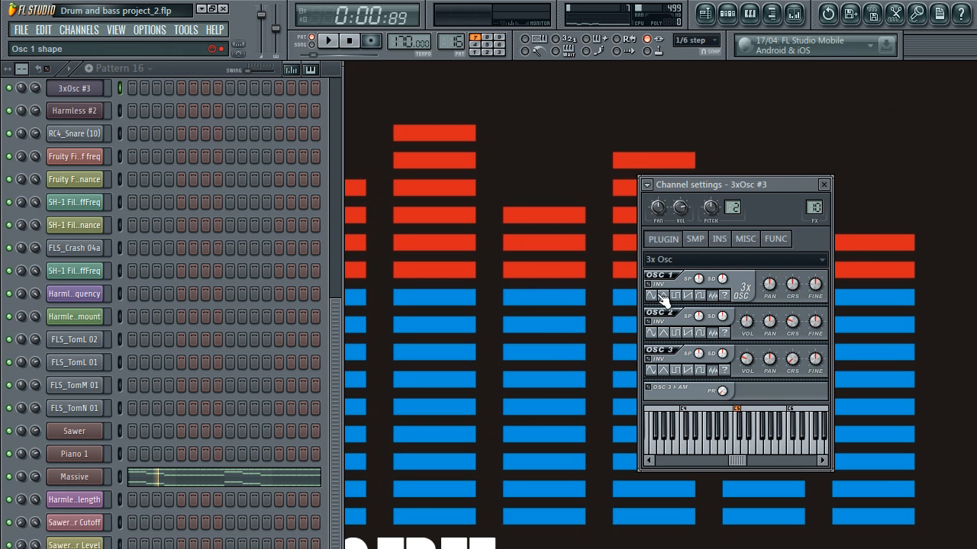
pyautogui.click(724, 295)
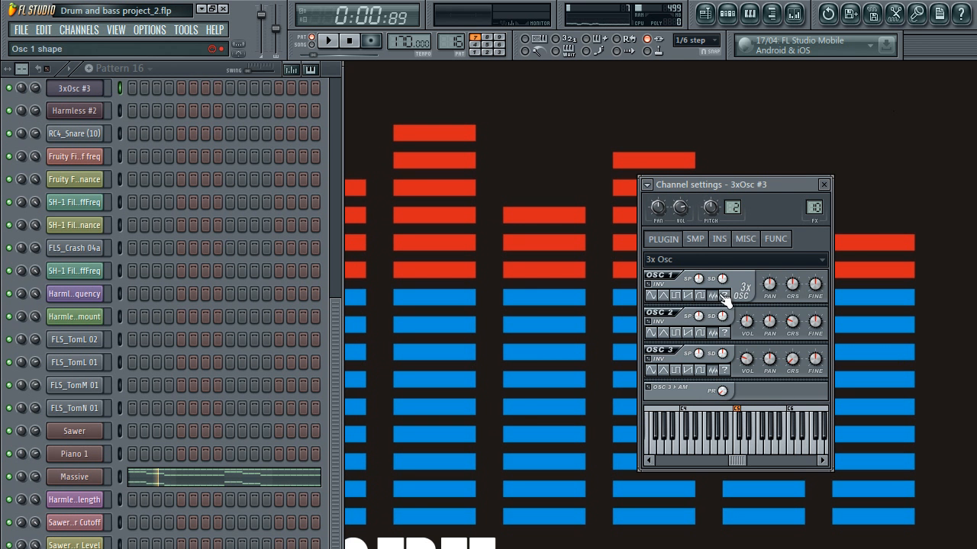
pyautogui.click(98, 476)
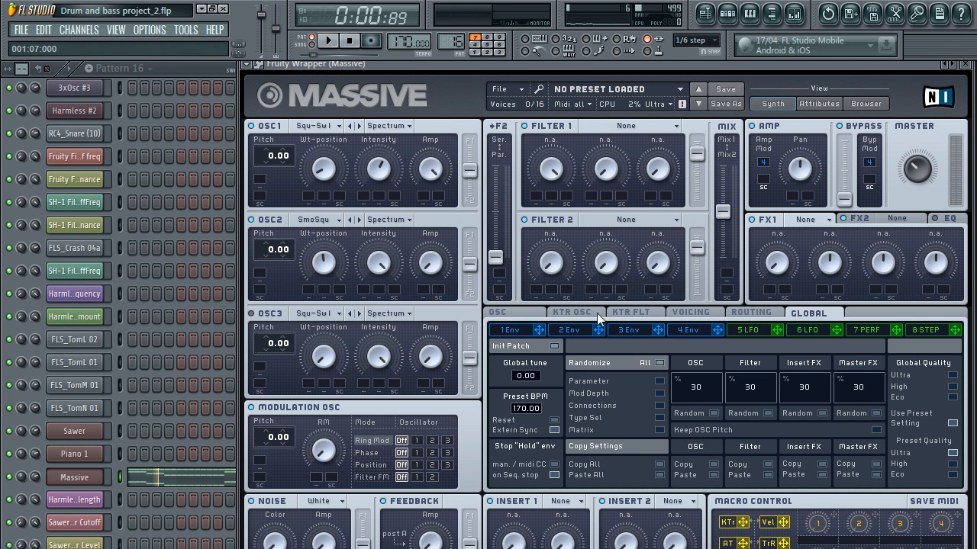
pyautogui.click(760, 328)
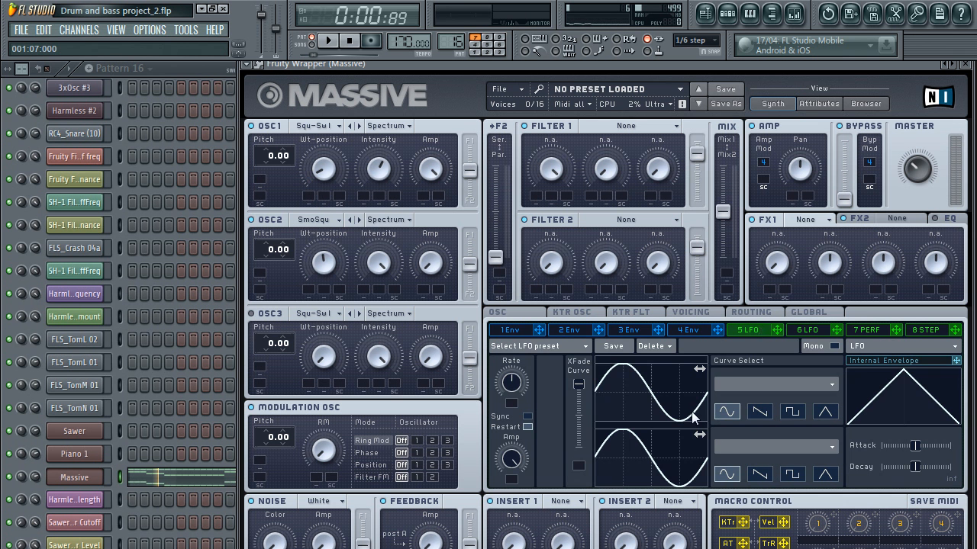
pyautogui.moveTo(776, 329); pyautogui.dragTo(311, 193)
# Step: Set OSC2's wavetable to Polysaw I and, during playback, raise its Wt-position and set OSC1's Wt-position to about 0.18
pyautogui.click(338, 220)
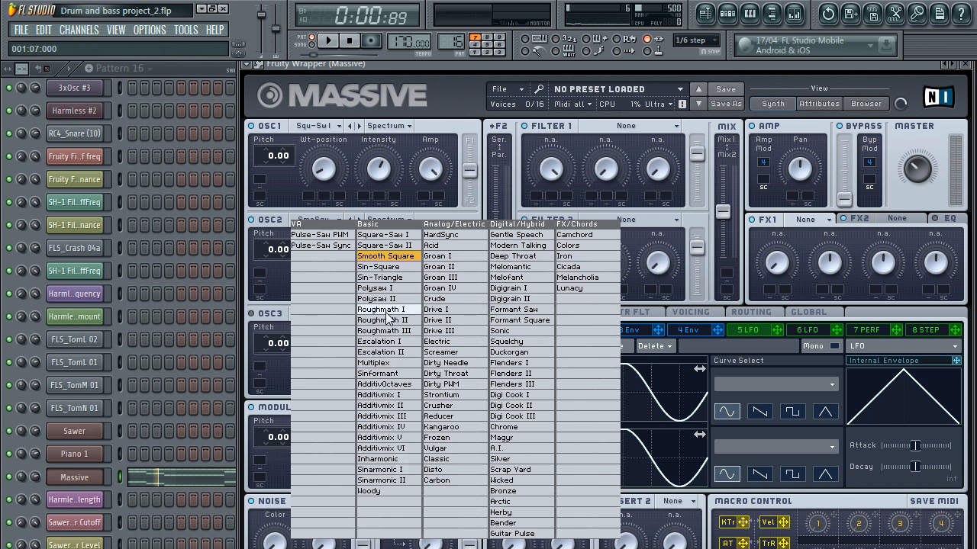
pyautogui.click(379, 289)
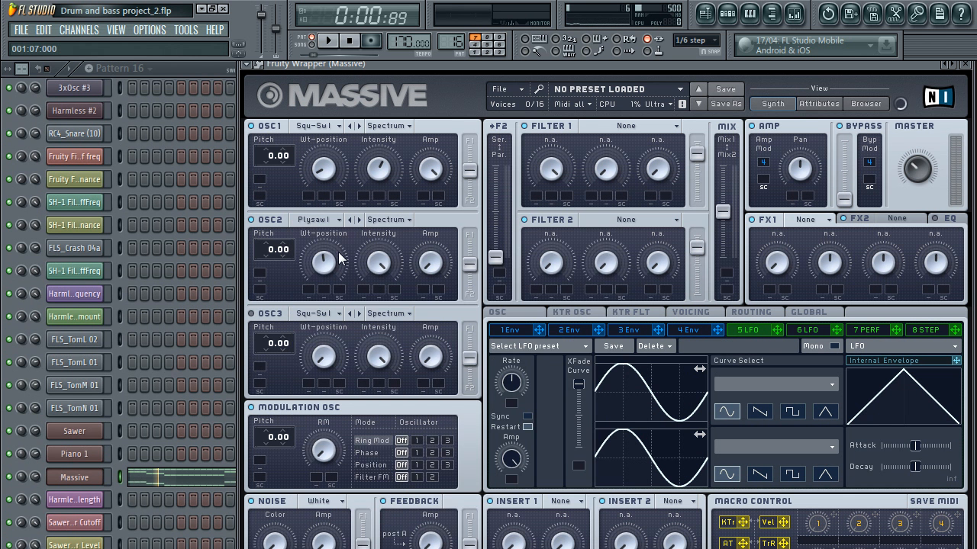
pyautogui.click(328, 41)
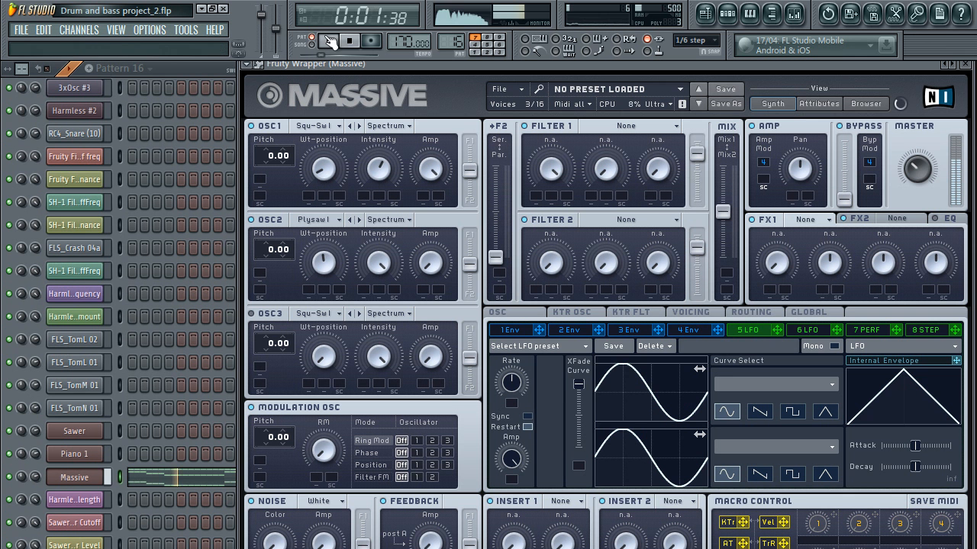
pyautogui.moveTo(321, 228); pyautogui.dragTo(320, 155)
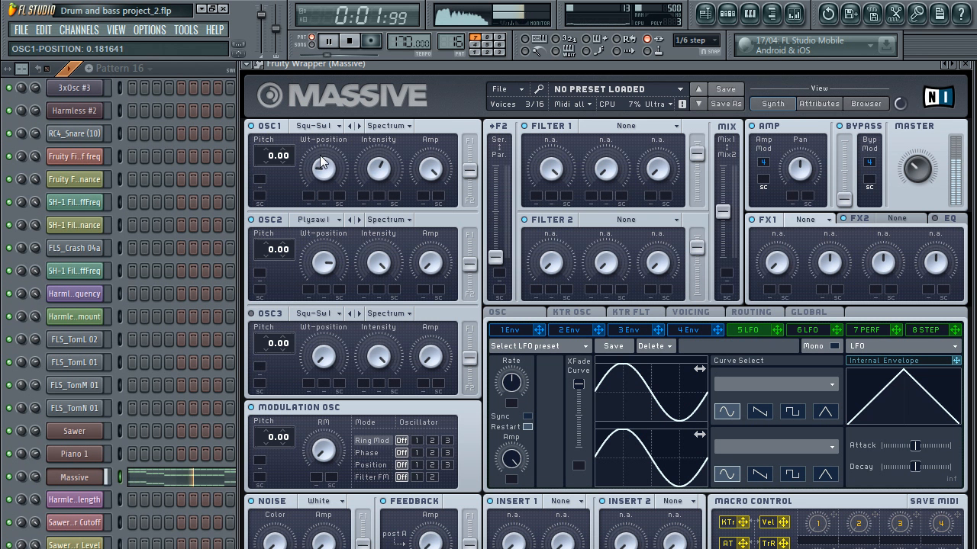
pyautogui.click(380, 267)
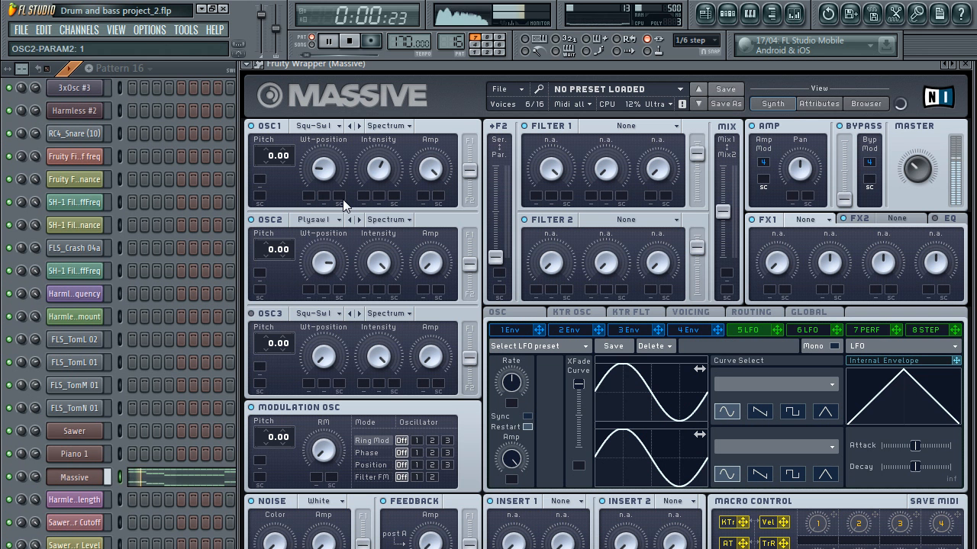
pyautogui.click(329, 40)
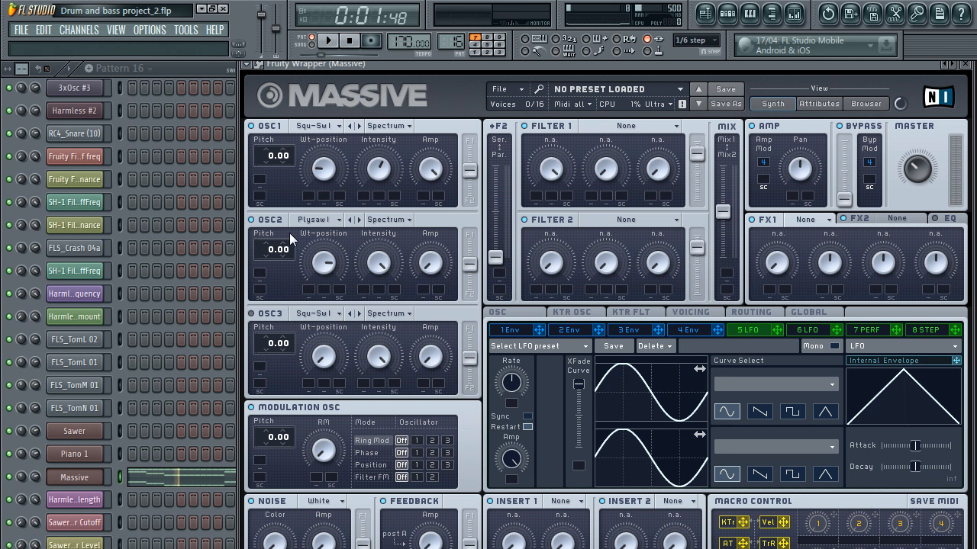
# Step: Detune the oscillators by setting OSC2's pitch to -0.10 and OSC1's pitch to 0.10, and audition the result
pyautogui.moveTo(284, 252); pyautogui.dragTo(285, 267)
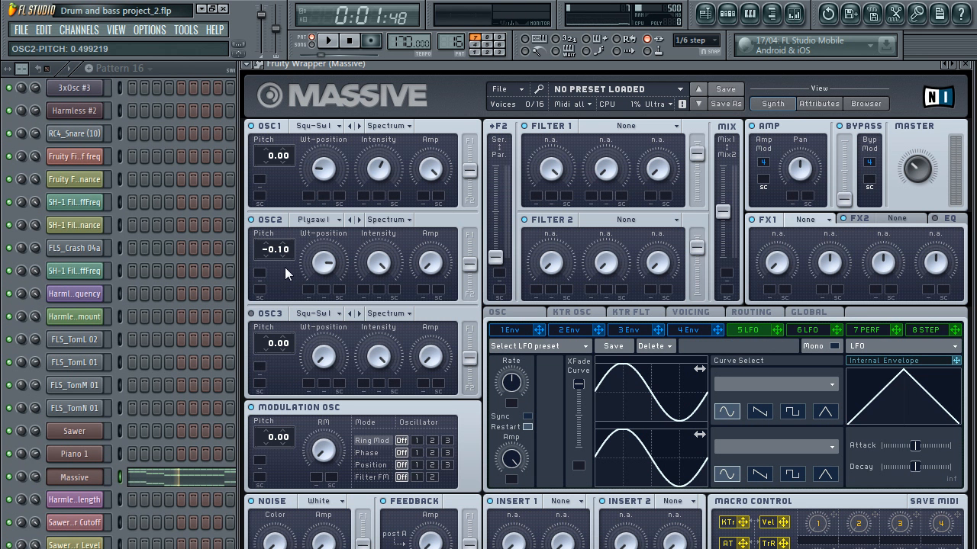
pyautogui.moveTo(288, 154)
pyautogui.mouseDown()
pyautogui.moveTo(283, 135)
pyautogui.moveTo(286, 146)
pyautogui.mouseUp()
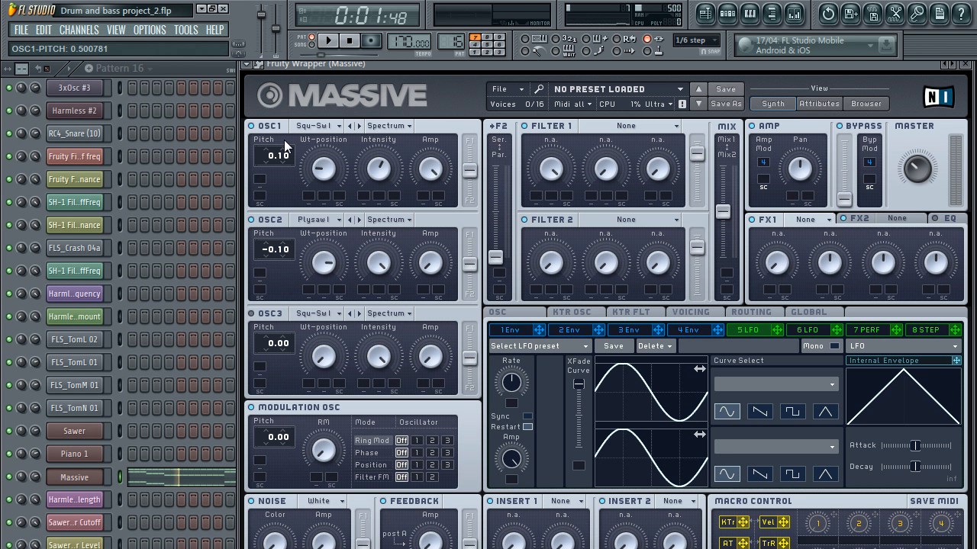
pyautogui.click(334, 41)
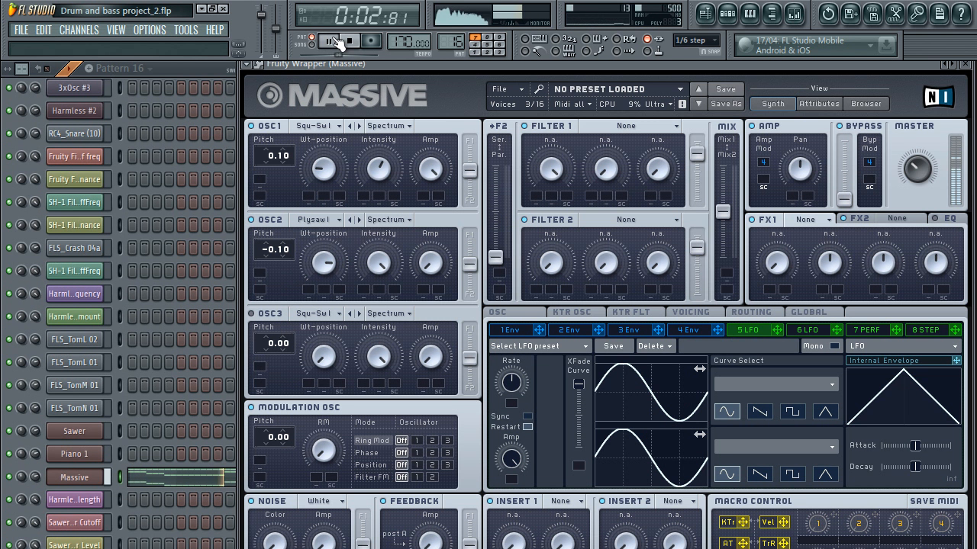
pyautogui.click(336, 42)
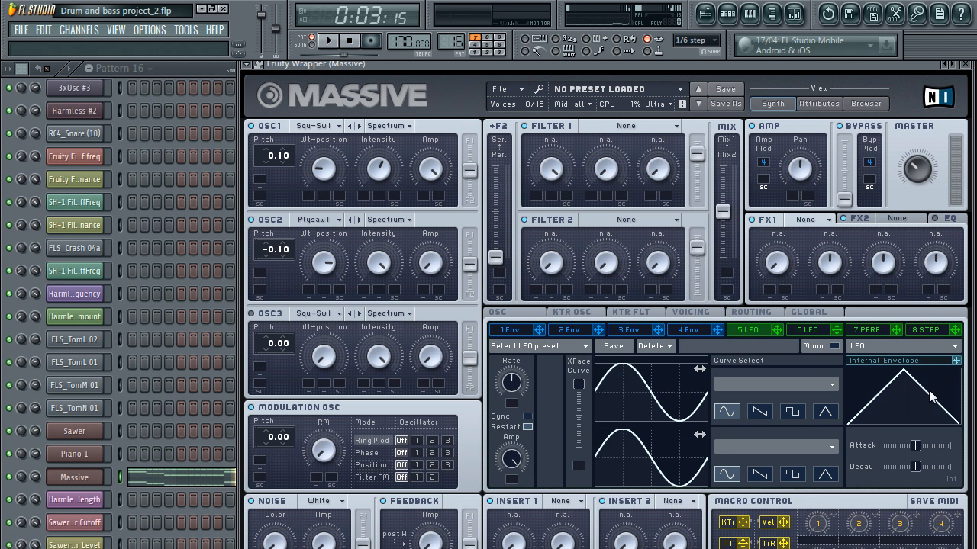
# Step: Set Filter 1 to Scream, turn its Scream amount down to minimum and try the Cutoff during playback, leaving it fully open
pyautogui.click(621, 126)
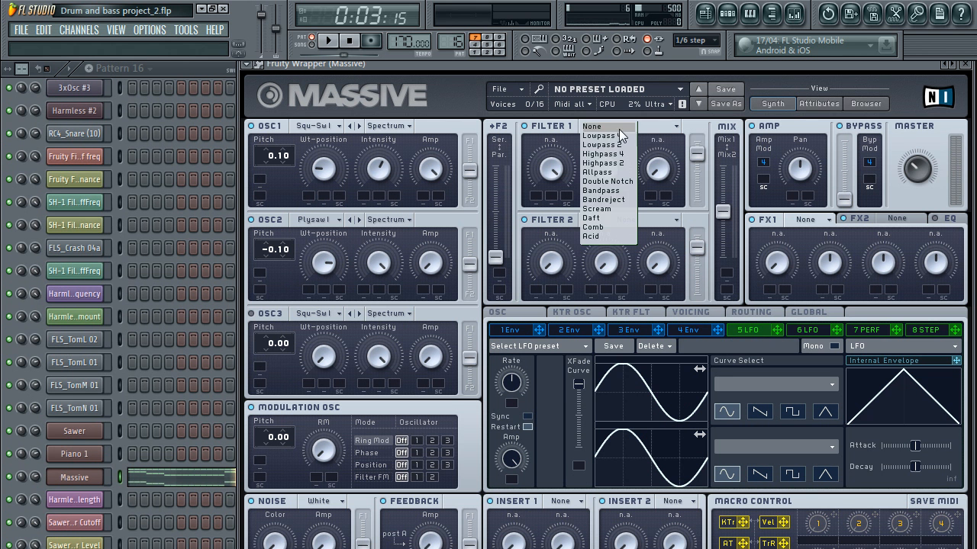
pyautogui.click(607, 209)
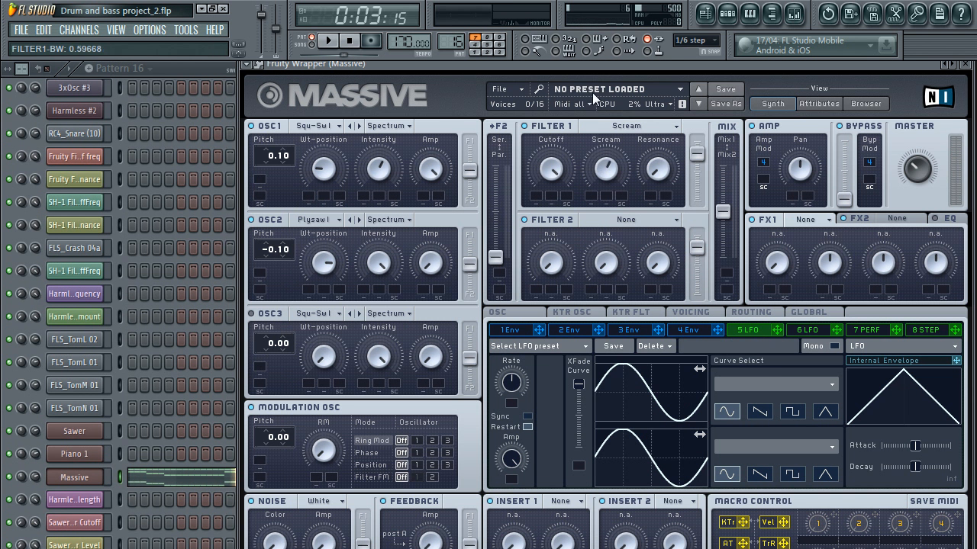
pyautogui.click(327, 40)
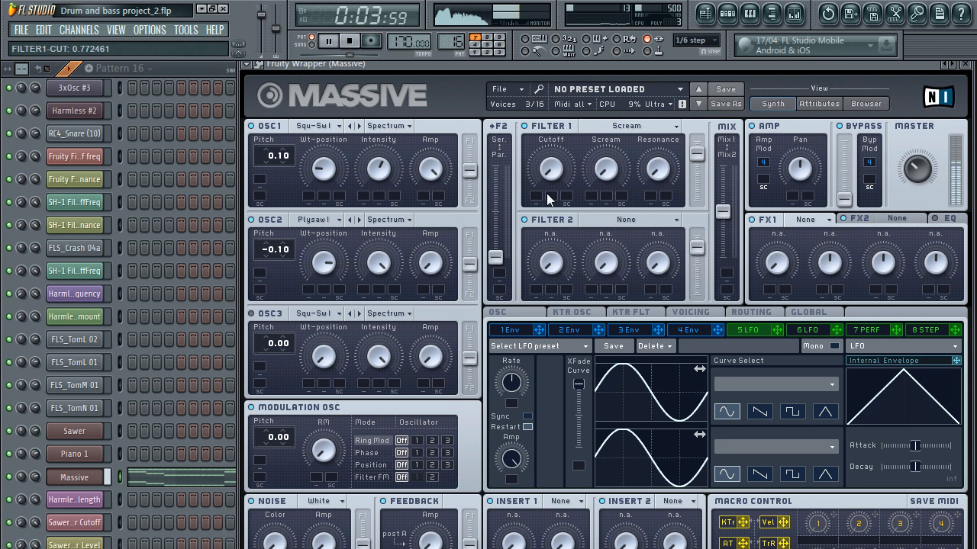
pyautogui.click(332, 38)
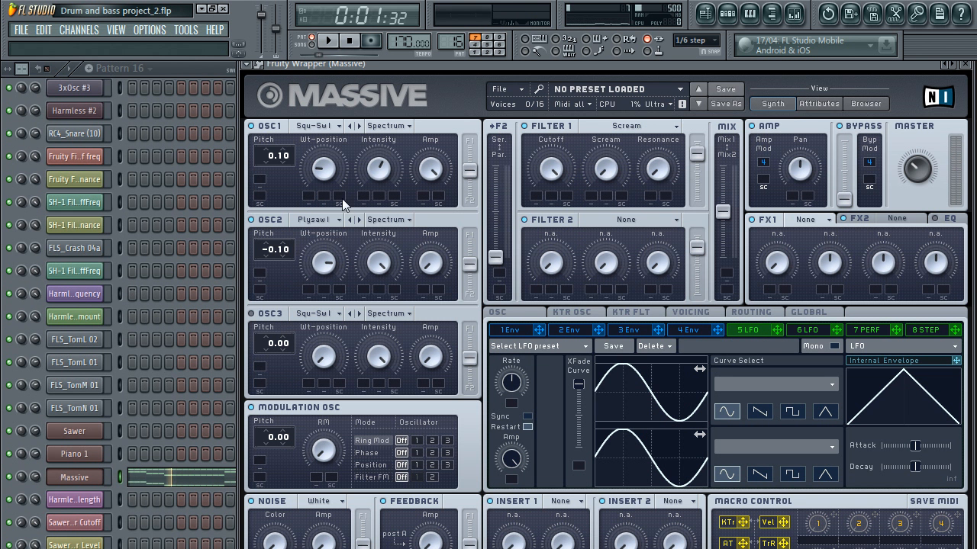
pyautogui.click(393, 126)
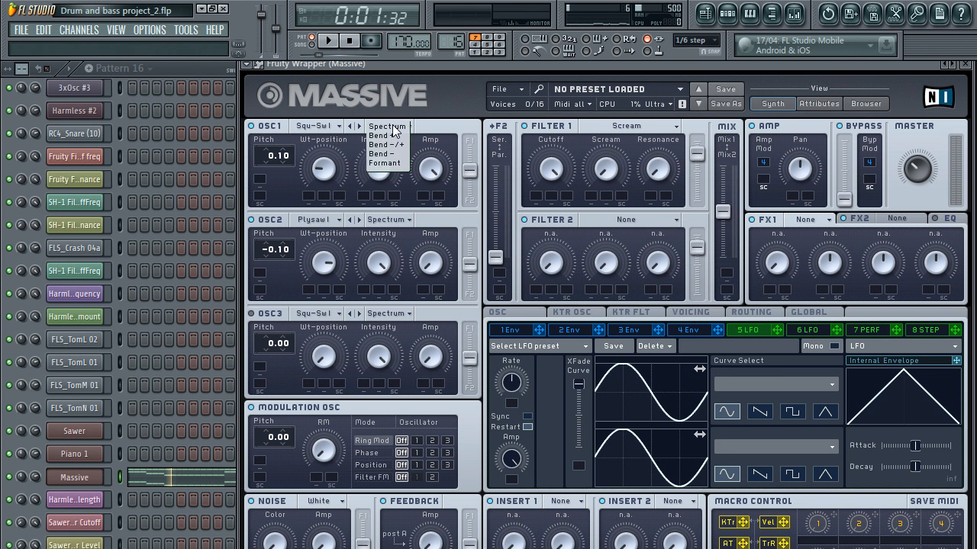
pyautogui.click(393, 128)
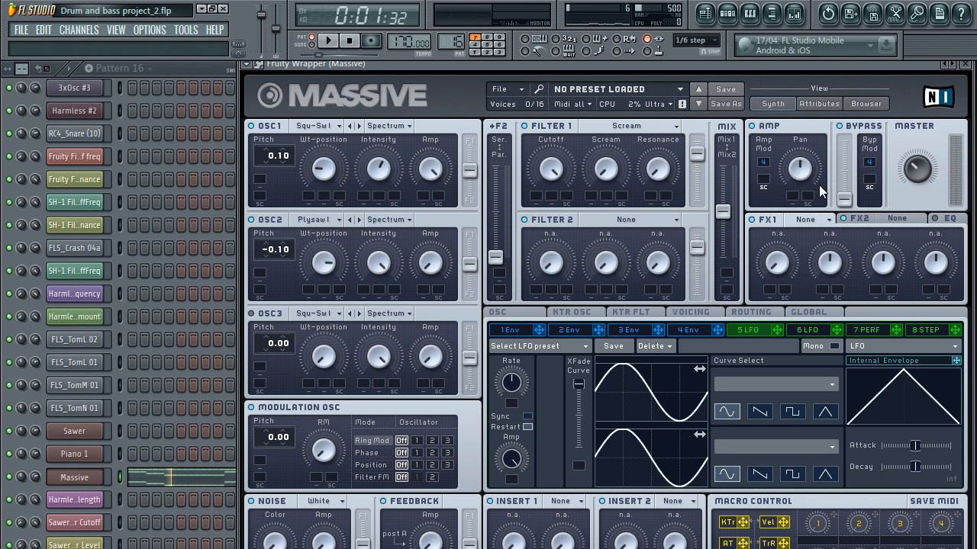
# Step: Set FX1 to Dimension Expander and, during playback, adjust Dry/Wet to about 0.35 and Size to about 0.48
pyautogui.click(814, 220)
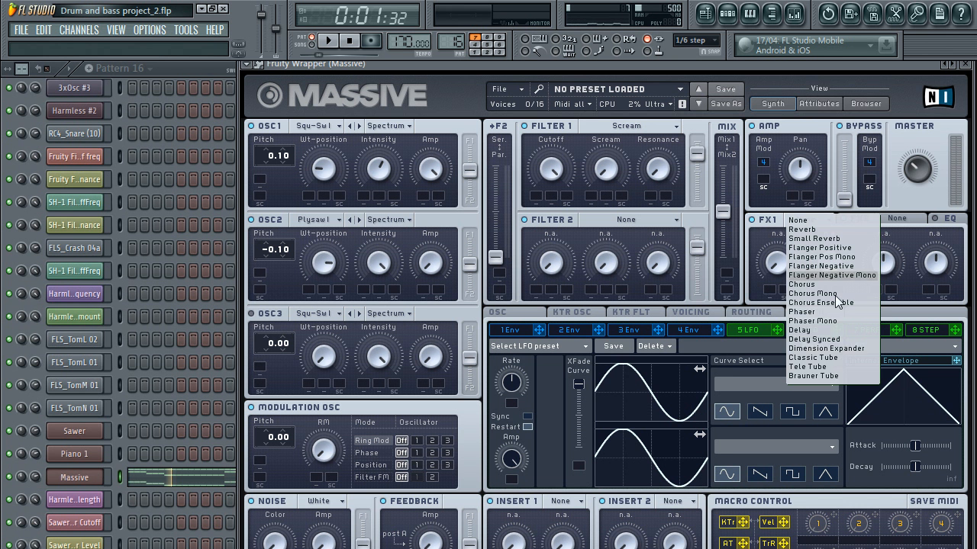
pyautogui.click(834, 350)
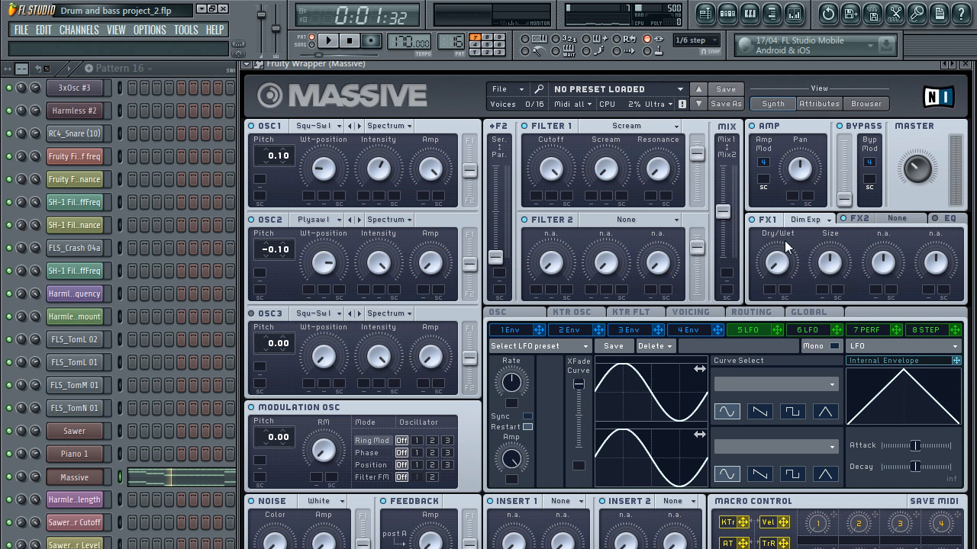
pyautogui.moveTo(824, 267); pyautogui.dragTo(828, 239)
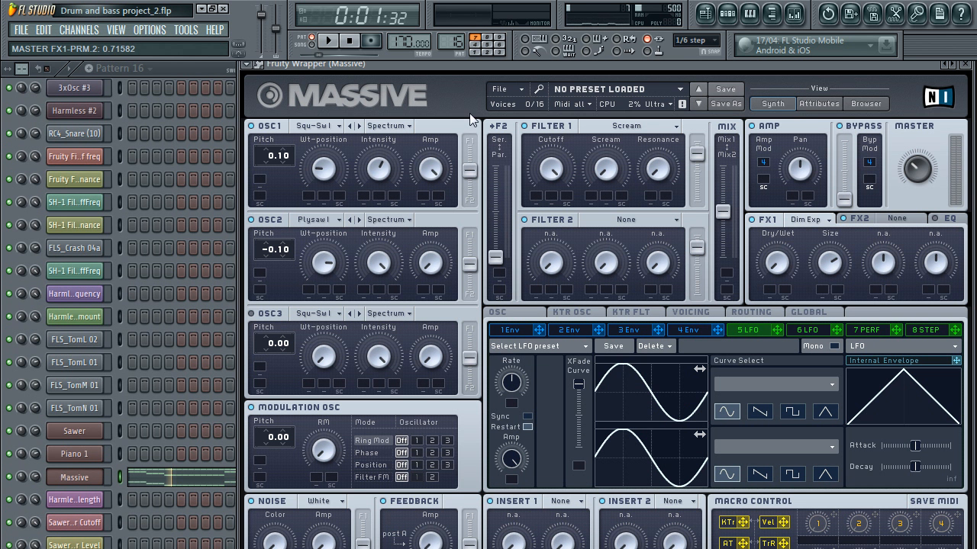
pyautogui.click(329, 40)
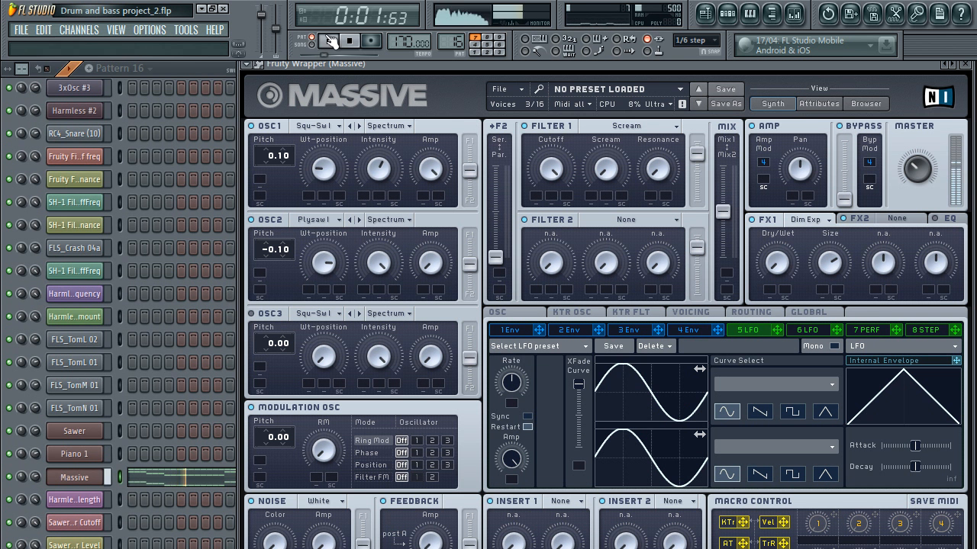
pyautogui.click(775, 264)
pyautogui.moveTo(769, 221); pyautogui.dragTo(773, 225)
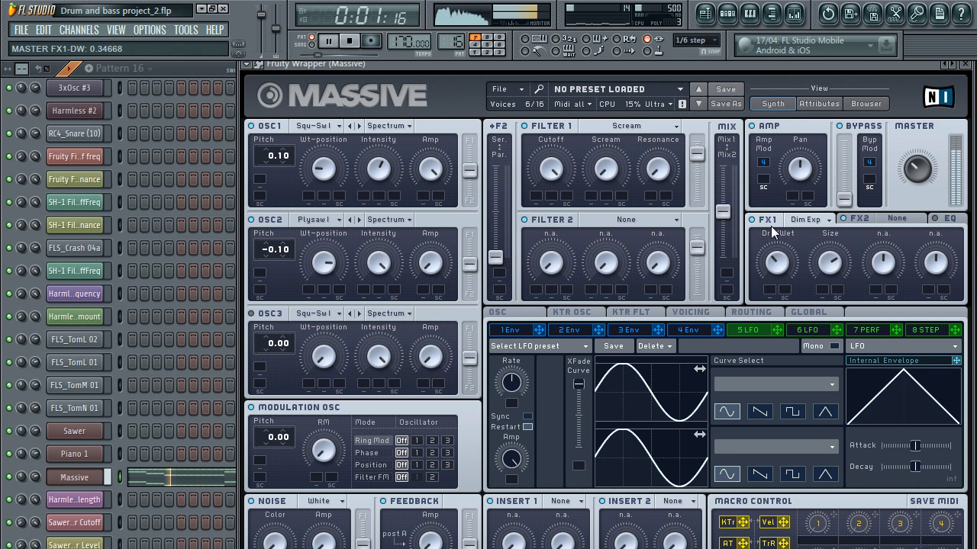
pyautogui.click(831, 264)
pyautogui.moveTo(832, 263); pyautogui.dragTo(837, 294)
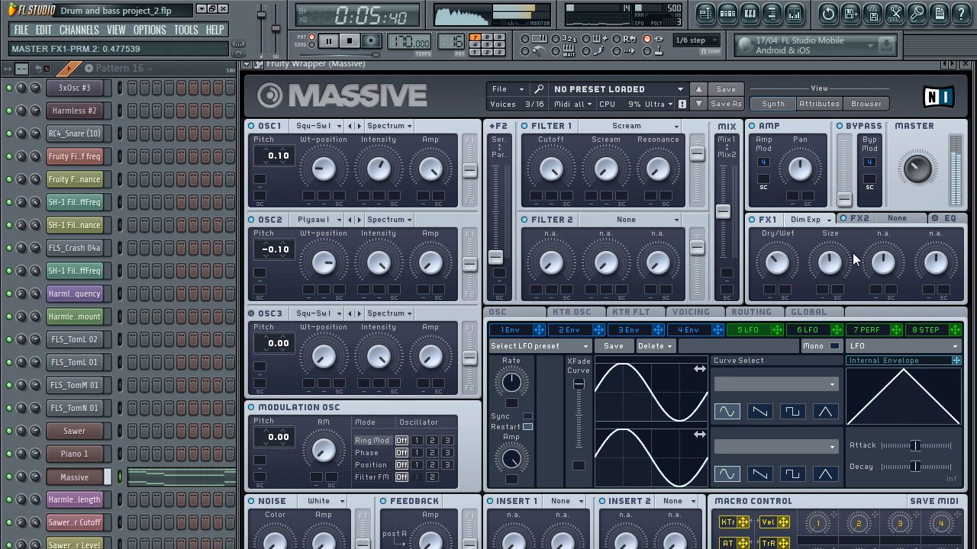
pyautogui.click(328, 40)
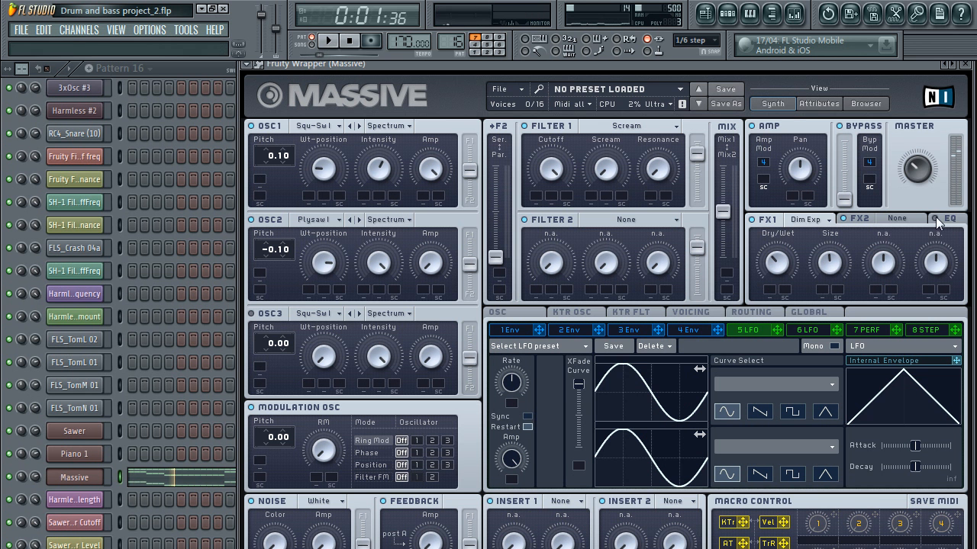
# Step: Boost Massive's EQ with the High Shelf at about 0.77 and the Low Shelf at about 0.73
pyautogui.click(954, 222)
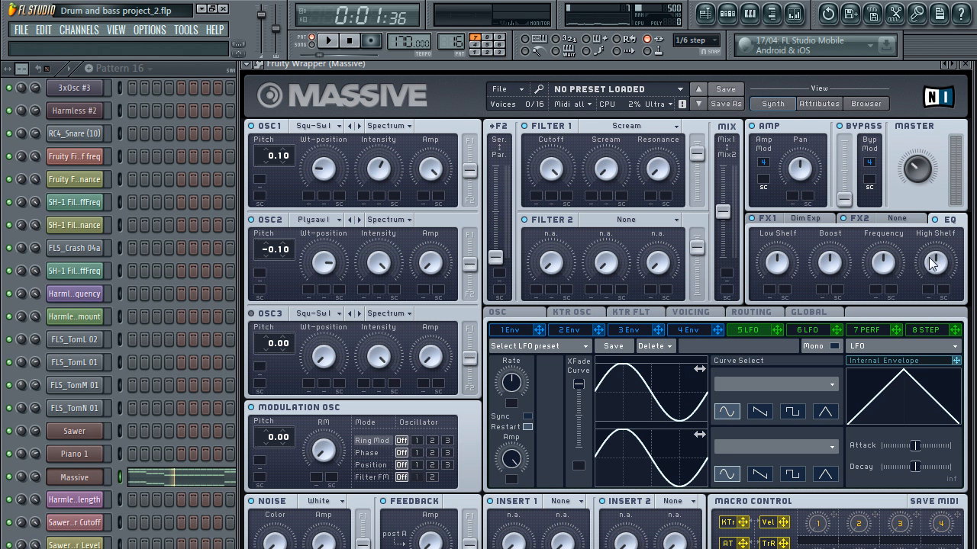
pyautogui.moveTo(934, 264); pyautogui.dragTo(935, 257)
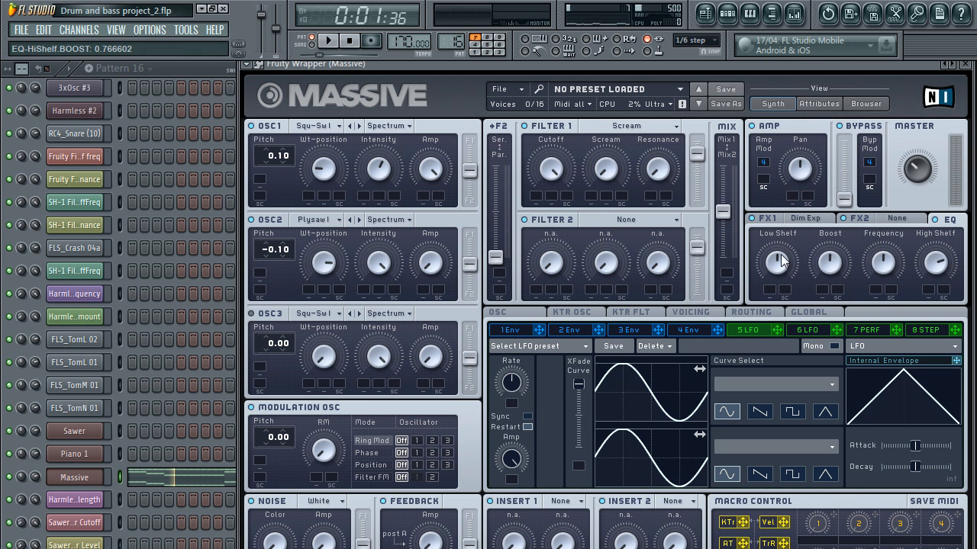
pyautogui.moveTo(780, 255); pyautogui.dragTo(770, 225)
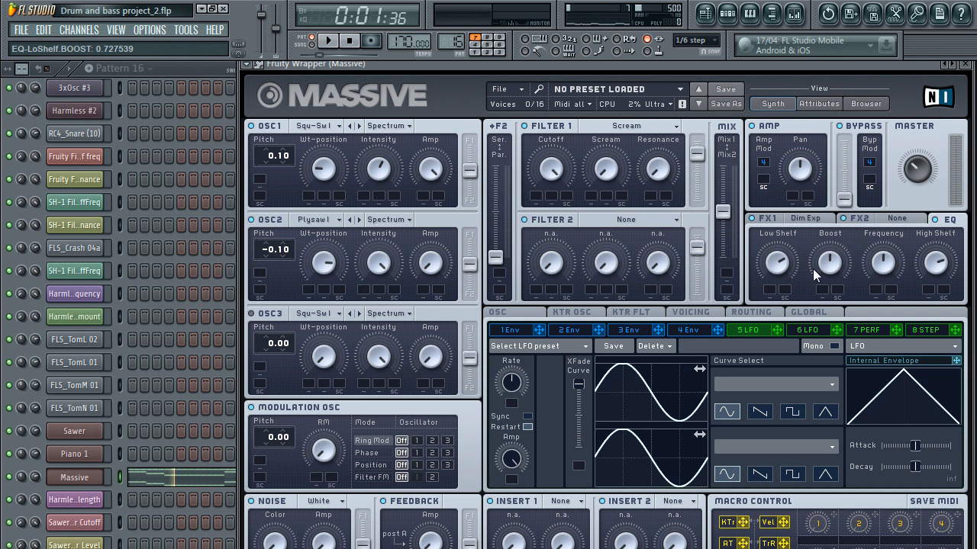
pyautogui.rightClick(74, 478)
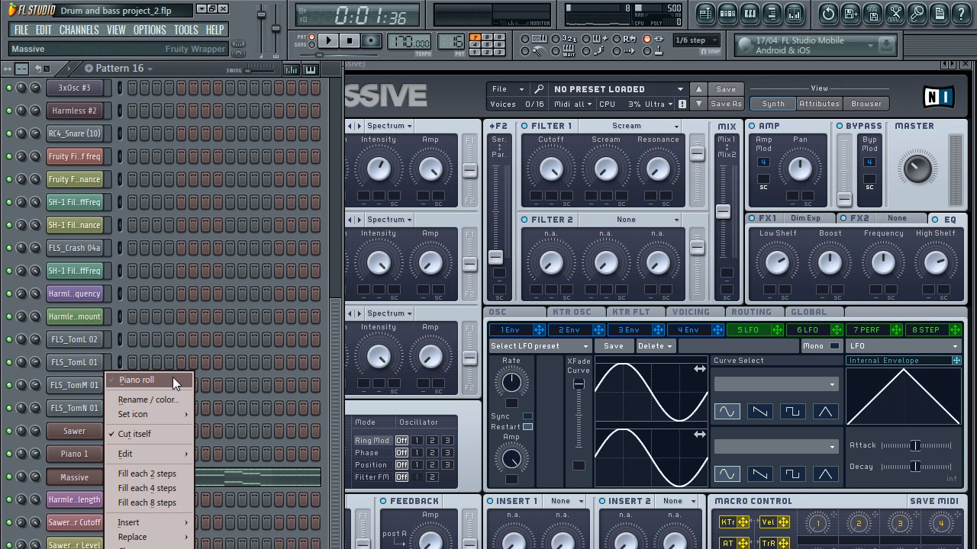
pyautogui.moveTo(149, 414)
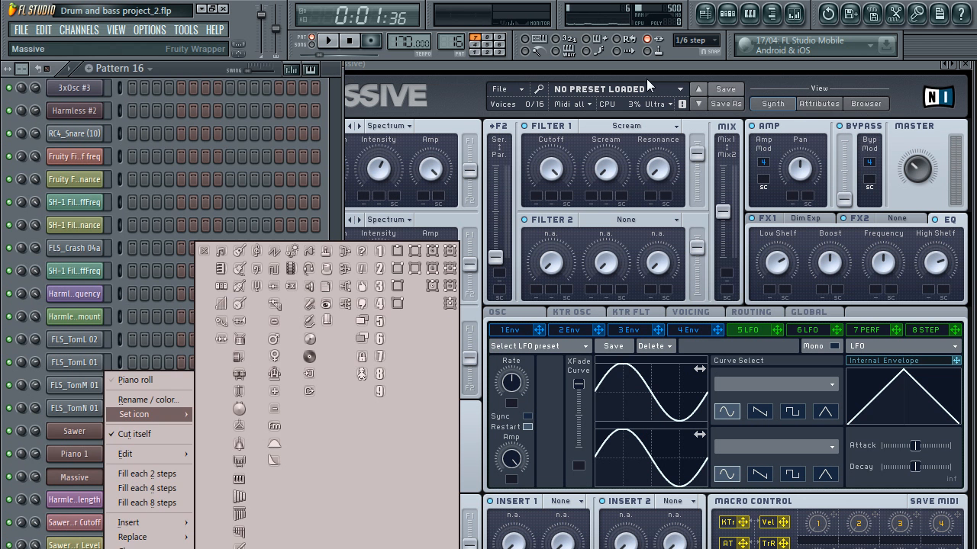
pyautogui.click(488, 104)
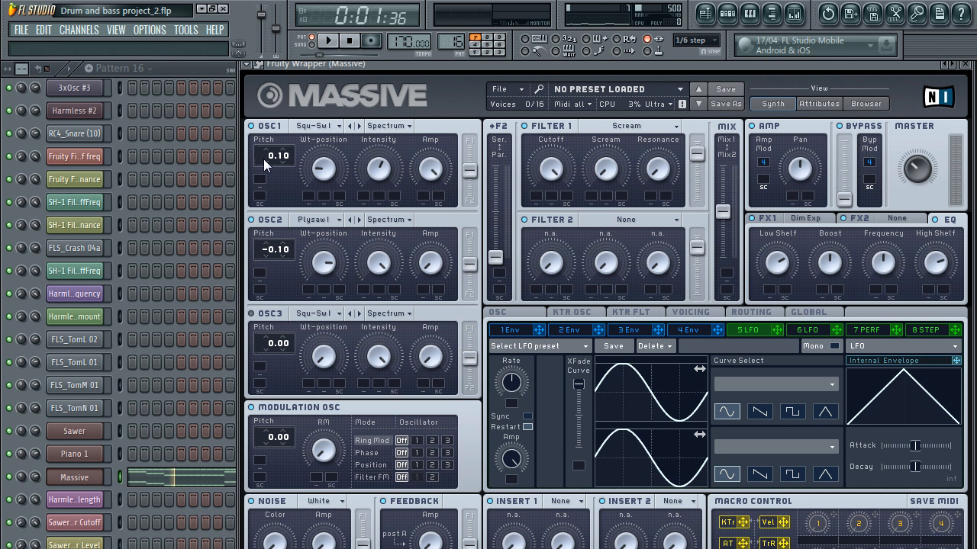
# Step: Try lowering OSC1's pitch to -12.90 and OSC2's pitch to -12.10, and audition the result
pyautogui.moveTo(270, 158); pyautogui.dragTo(270, 176)
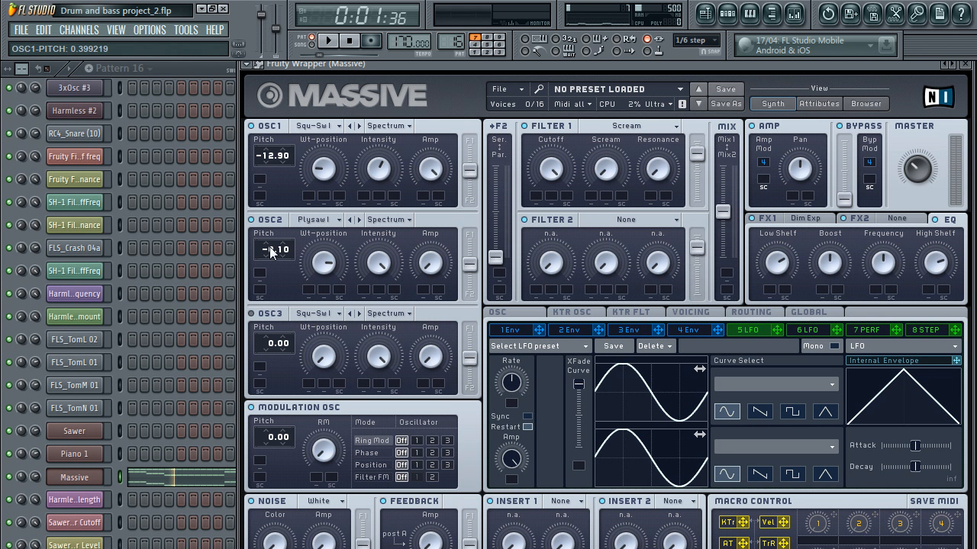
pyautogui.moveTo(272, 250); pyautogui.dragTo(269, 265)
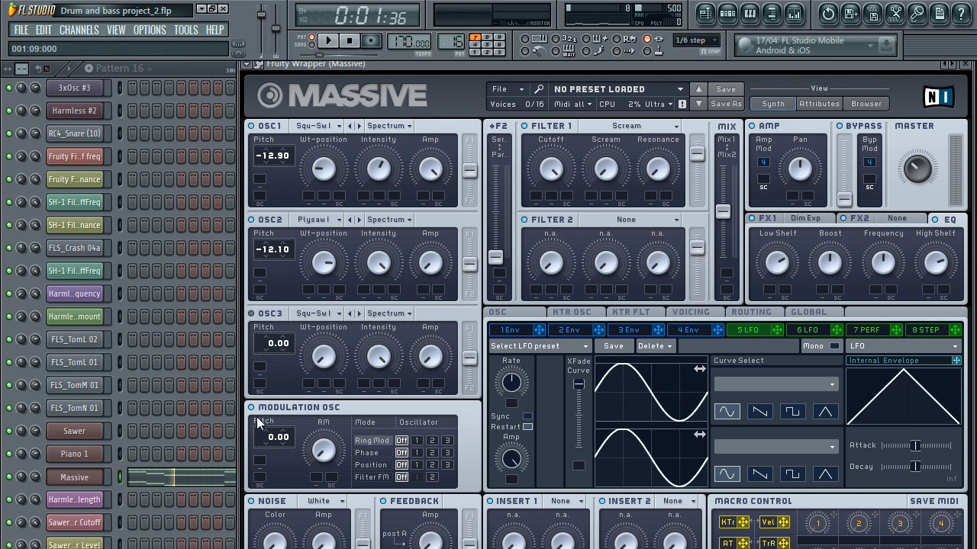
pyautogui.click(328, 41)
# Step: Raise the oscillator pitches to -0.10 for OSC1 and 0.09 for OSC2 during playback, and stop it
pyautogui.moveTo(268, 250); pyautogui.dragTo(268, 234)
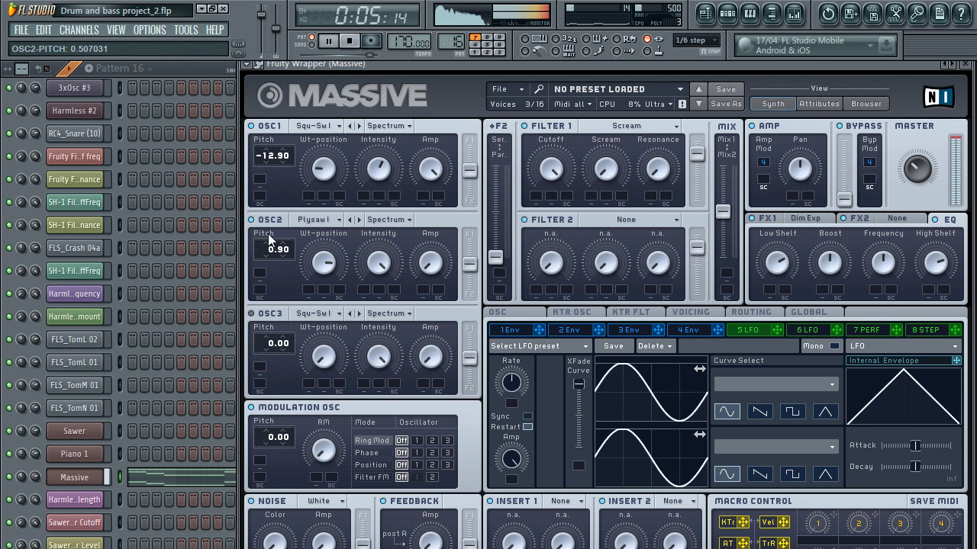
pyautogui.moveTo(272, 154); pyautogui.dragTo(274, 35)
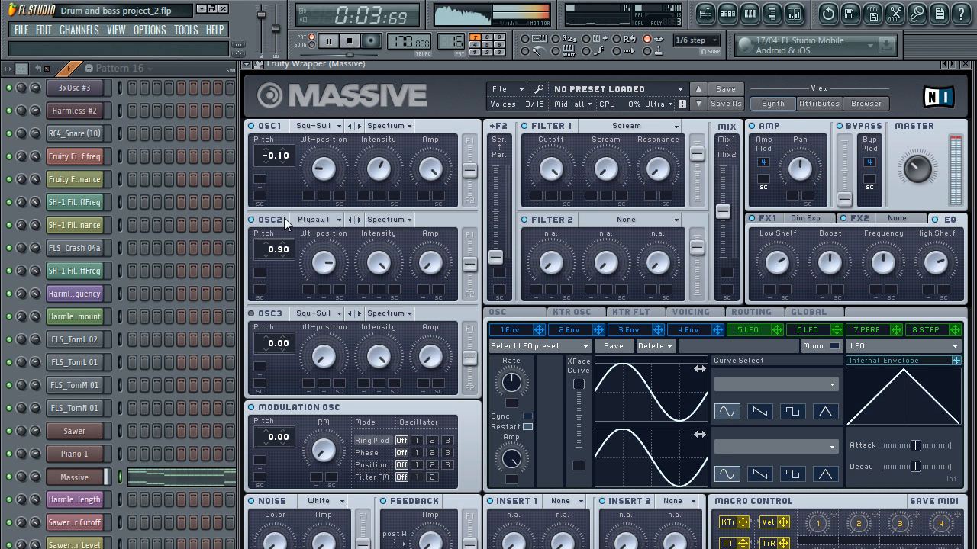
pyautogui.moveTo(282, 260); pyautogui.dragTo(293, 371)
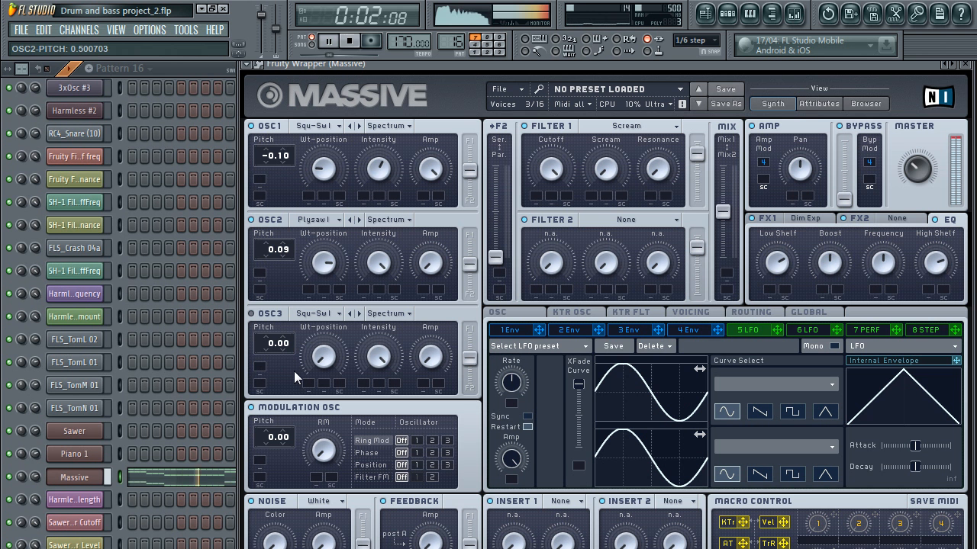
pyautogui.click(347, 42)
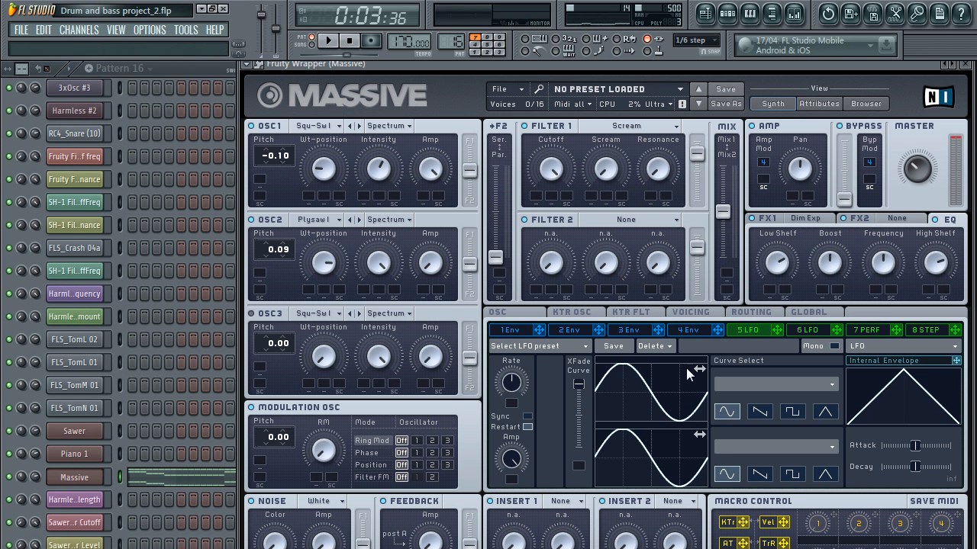
# Step: Turn on Sync for LFO 5 and set its Ratio to 4/16, keeping the current curve shapes
pyautogui.click(527, 416)
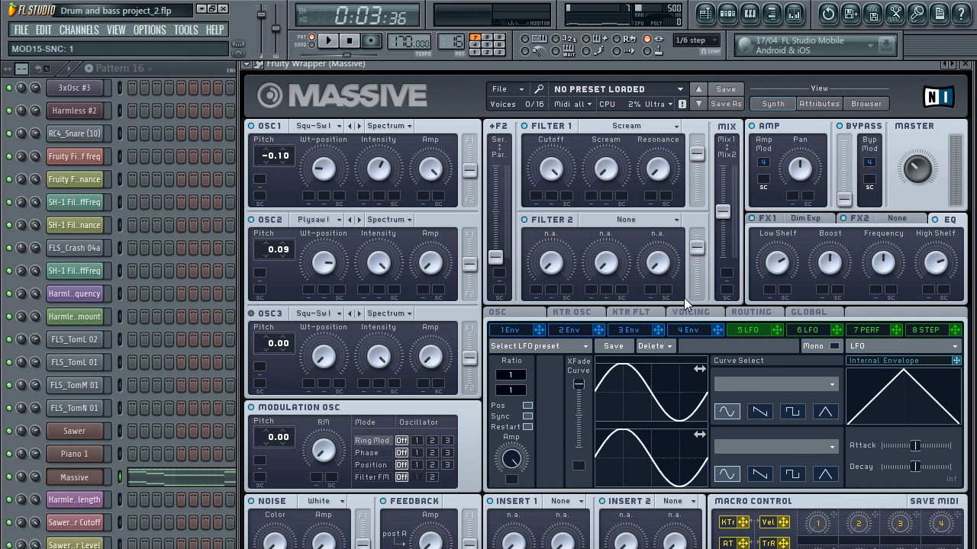
pyautogui.click(566, 312)
pyautogui.click(646, 309)
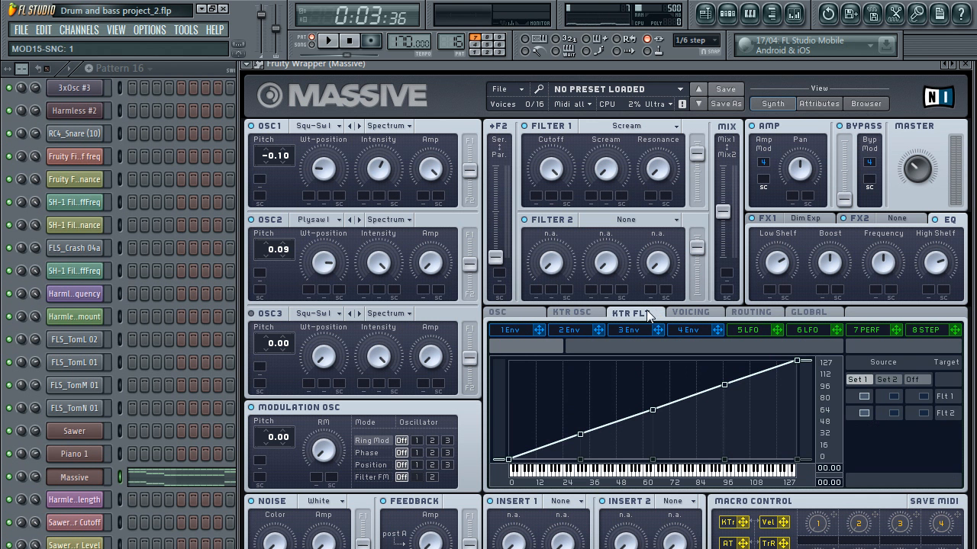
pyautogui.click(701, 309)
pyautogui.click(758, 311)
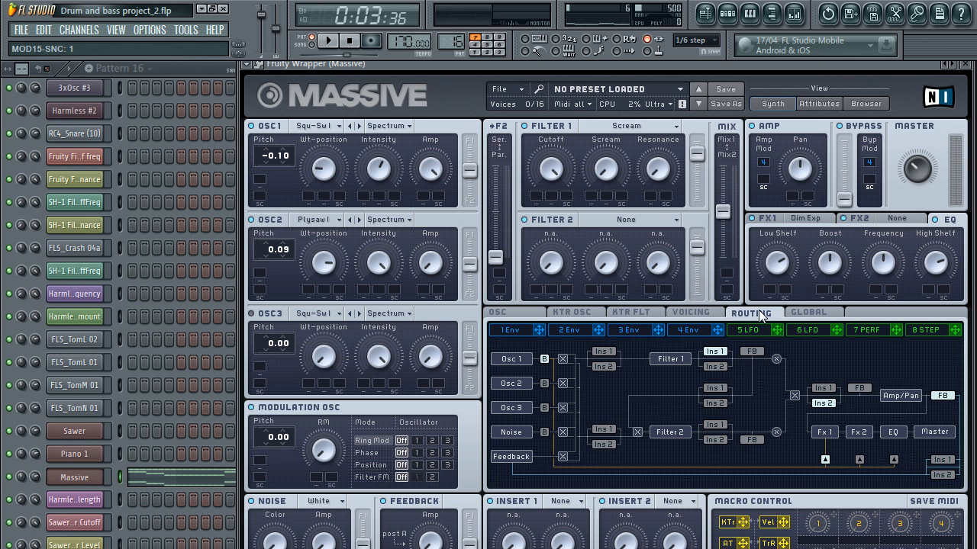
pyautogui.click(743, 330)
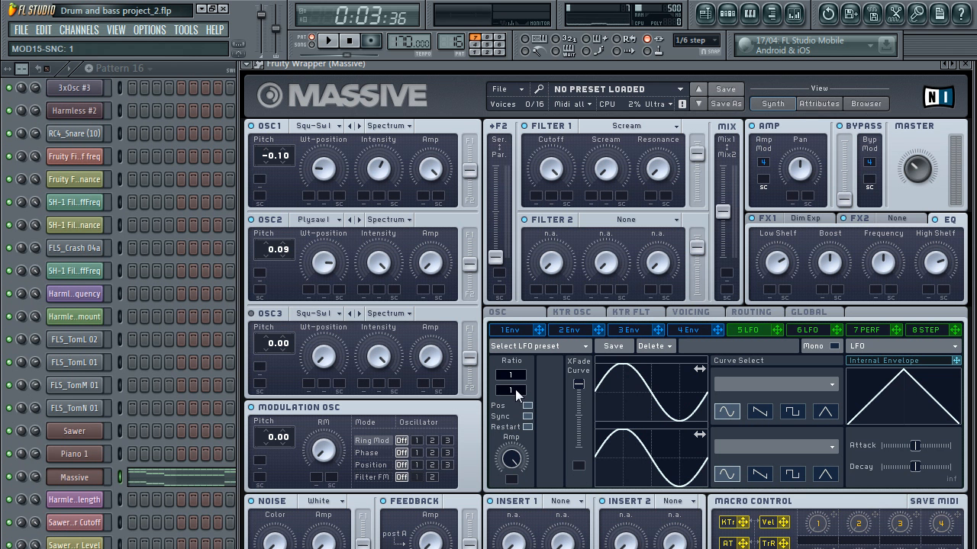
pyautogui.moveTo(512, 388)
pyautogui.mouseDown()
pyautogui.moveTo(512, 345)
pyautogui.moveTo(515, 377)
pyautogui.mouseUp()
pyautogui.moveTo(511, 388); pyautogui.dragTo(514, 368)
pyautogui.click(760, 384)
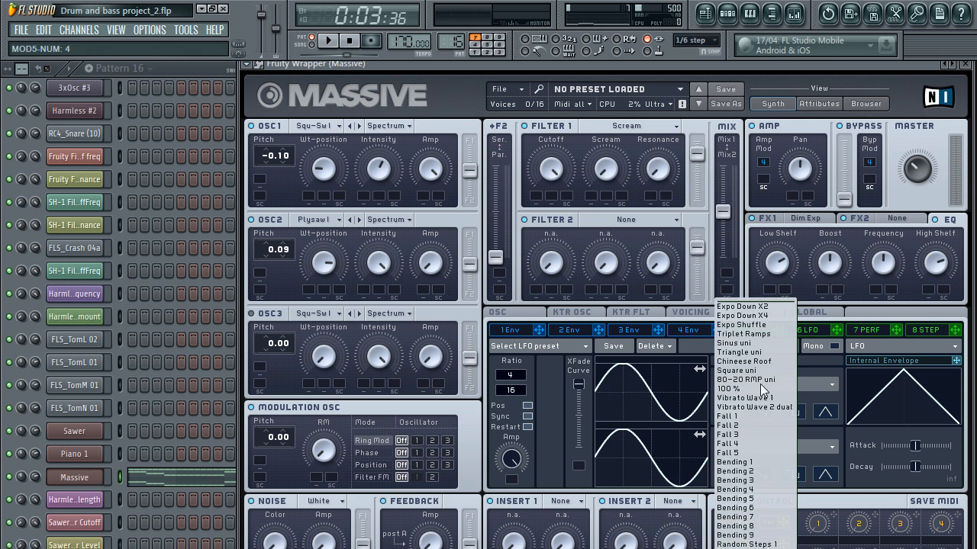
pyautogui.click(670, 390)
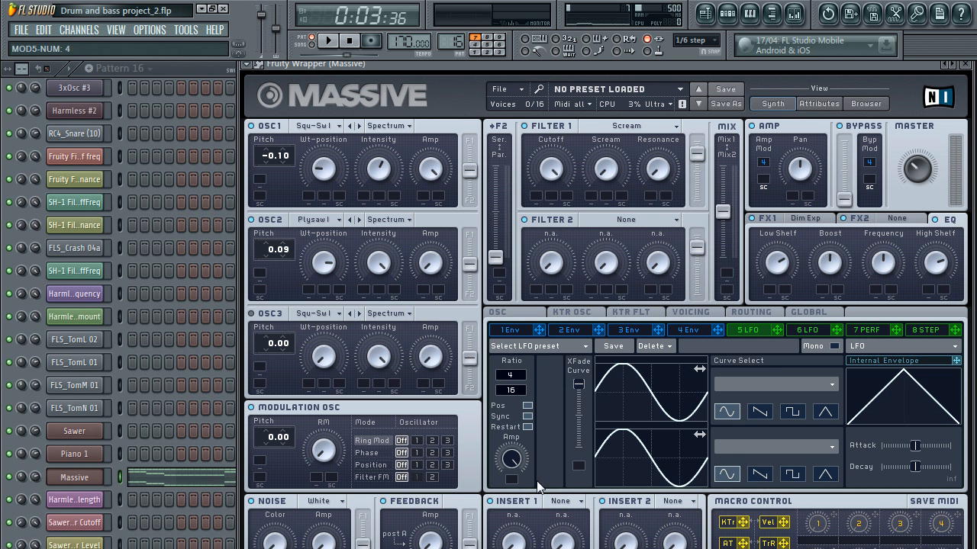
# Step: Assign LFO 5 to Filter 1's Cutoff with full-range modulation, turn the Cutoff down to 0 and start playback
pyautogui.moveTo(776, 330); pyautogui.dragTo(534, 196)
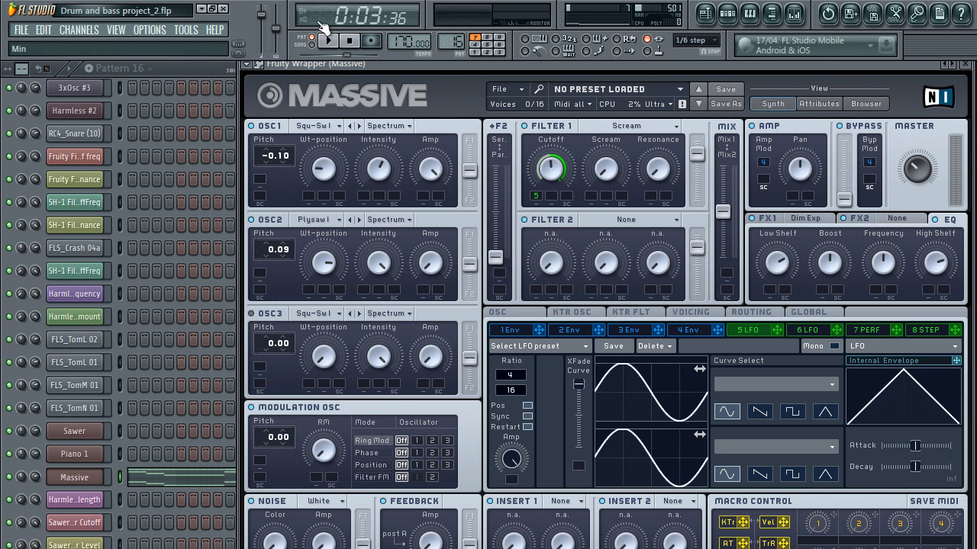
pyautogui.click(330, 41)
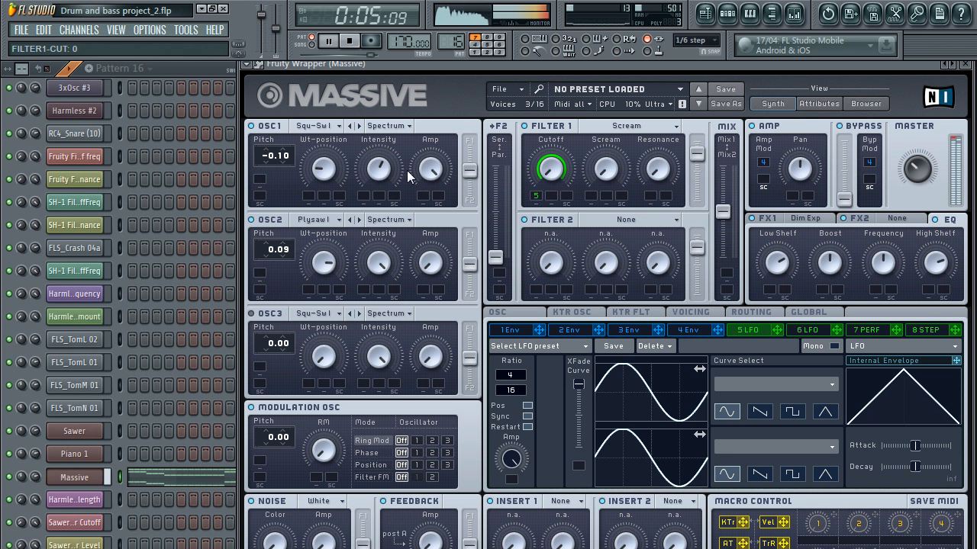
# Step: Try different Ratio values for LFO 5 during playback, leave it at 8/32 and stop playback
pyautogui.moveTo(513, 391); pyautogui.dragTo(519, 400)
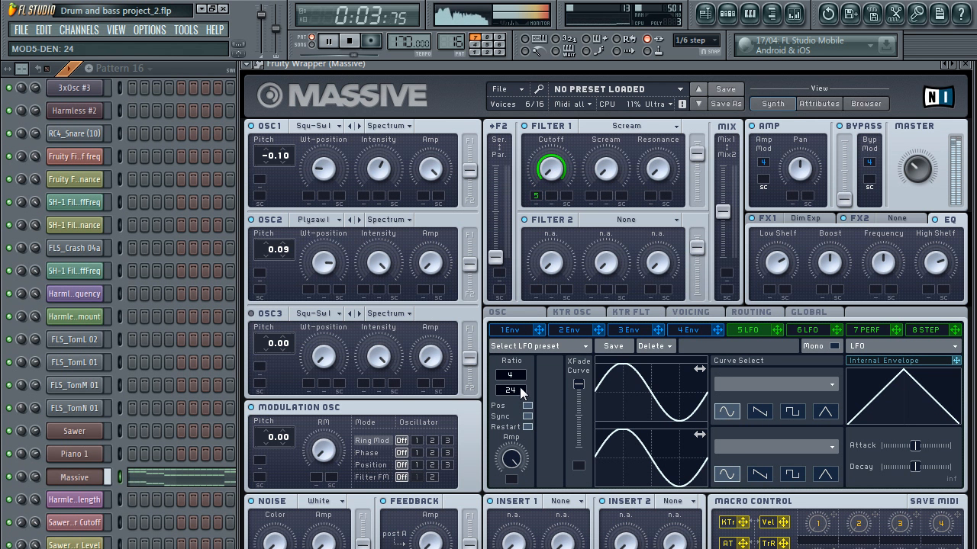
pyautogui.moveTo(520, 389); pyautogui.dragTo(518, 362)
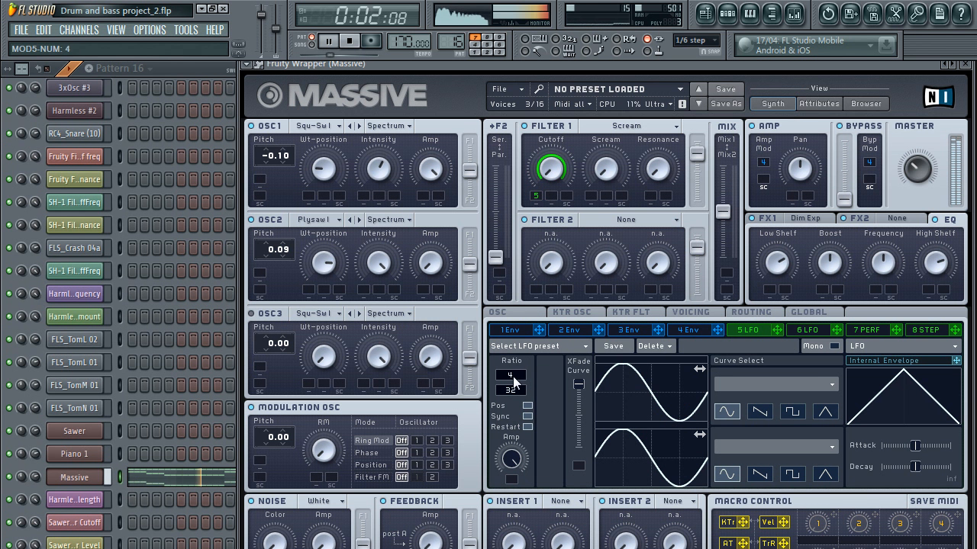
pyautogui.scroll(-2, 513, 380)
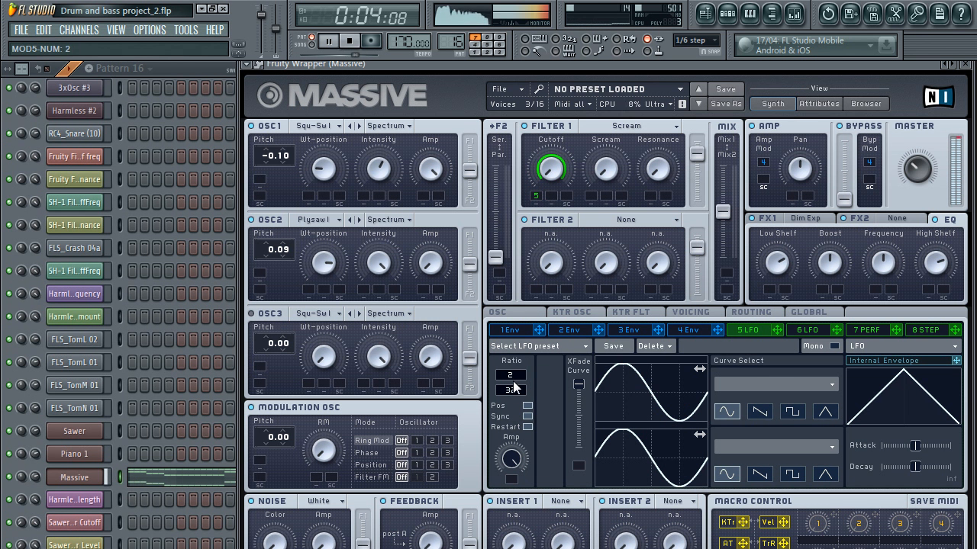
pyautogui.scroll(3, 515, 376)
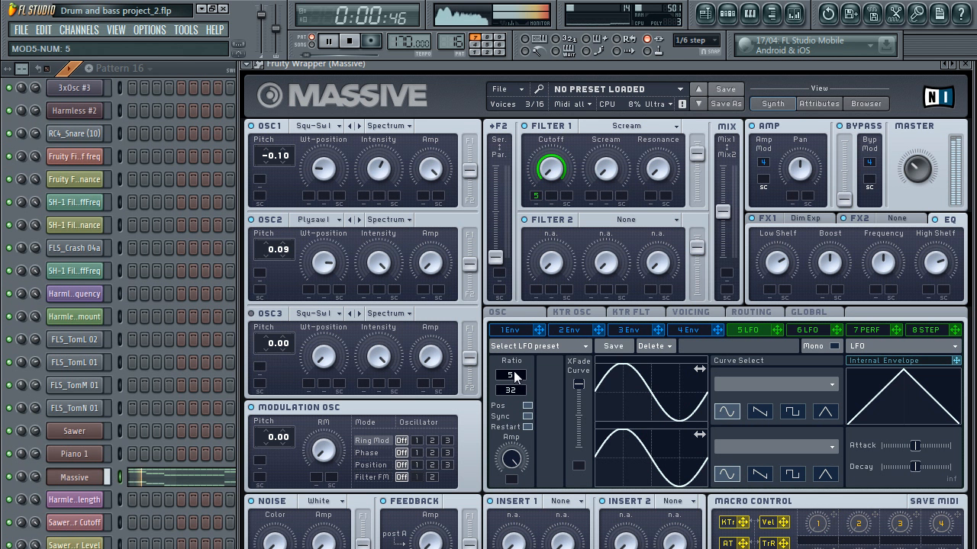
pyautogui.scroll(3, 515, 371)
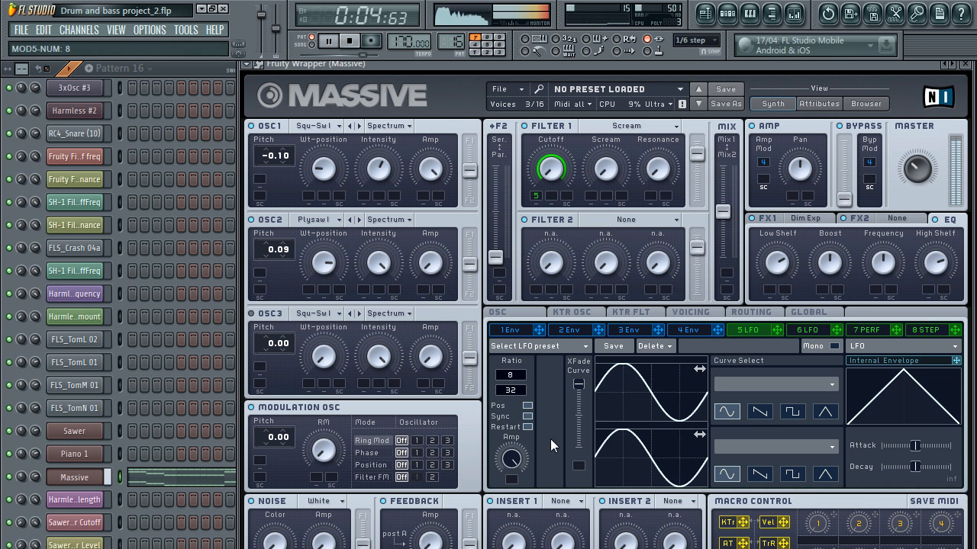
pyautogui.click(328, 41)
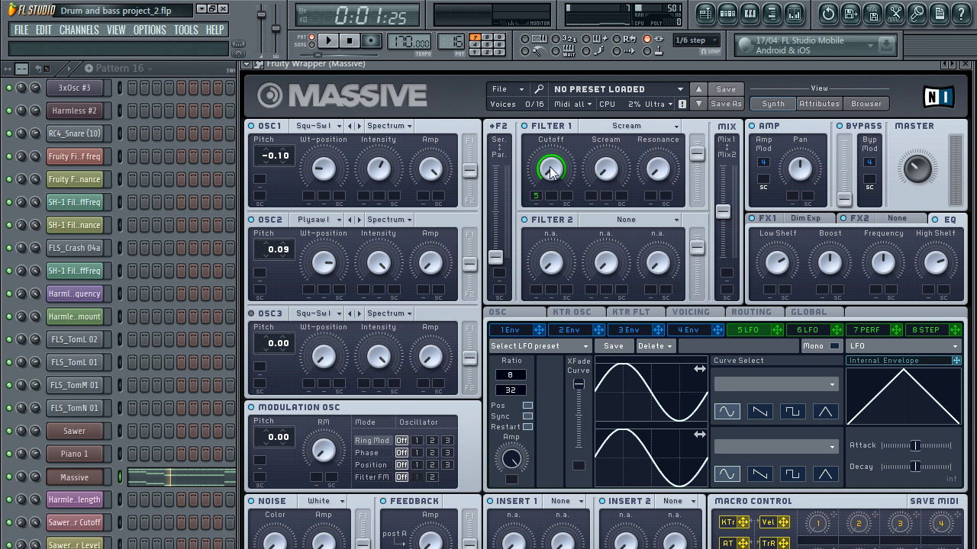
# Step: Try Filter 1's Cutoff at about 0.87 and turn it back down to 0
pyautogui.moveTo(538, 150); pyautogui.dragTo(553, 170)
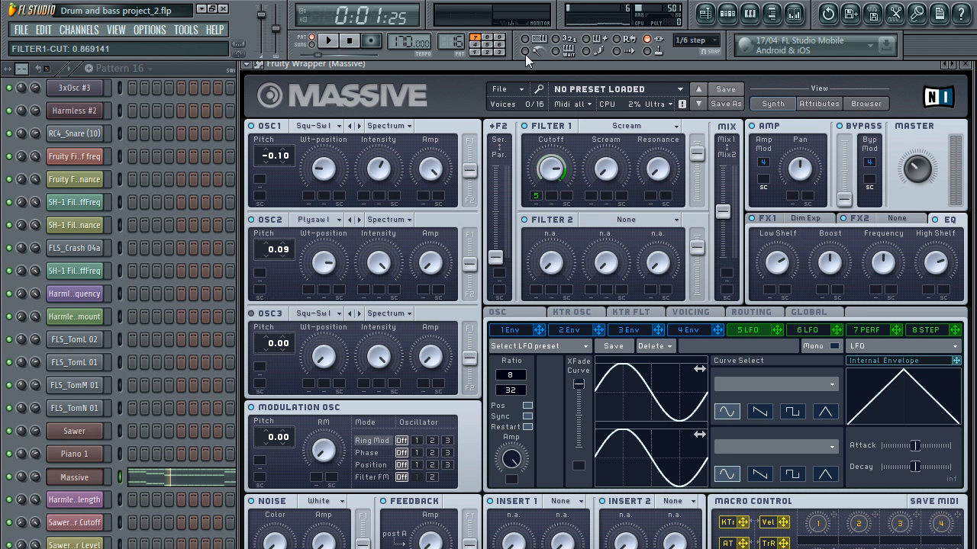
pyautogui.moveTo(546, 122); pyautogui.dragTo(552, 168)
# Step: Try the Acid wavetable on OSC2 and Formant Saw on OSC1, and audition the combination
pyautogui.click(320, 222)
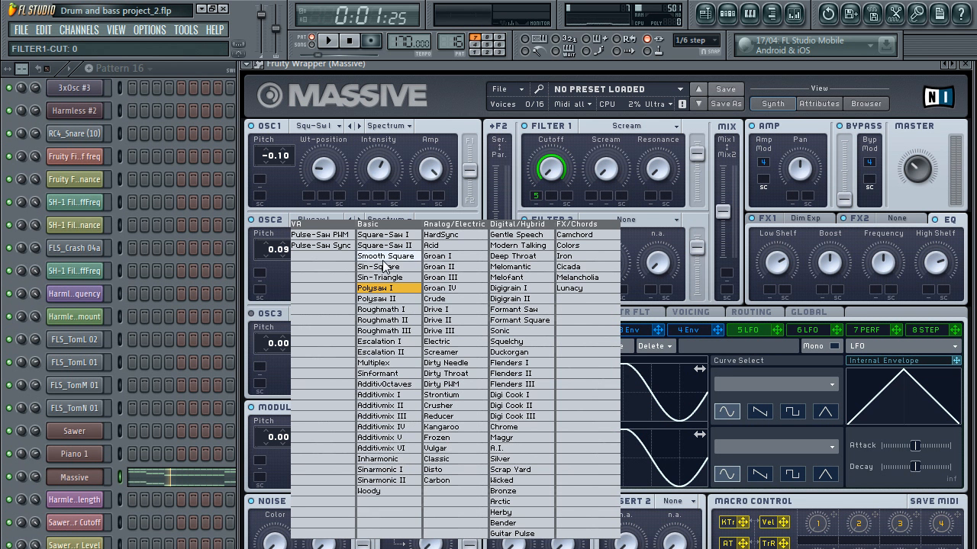
pyautogui.click(440, 246)
pyautogui.click(314, 125)
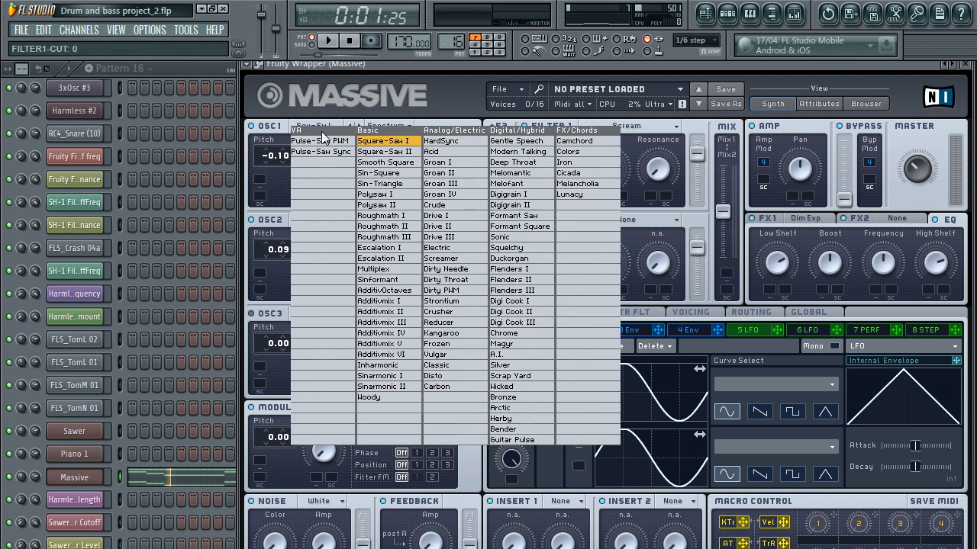
pyautogui.click(523, 216)
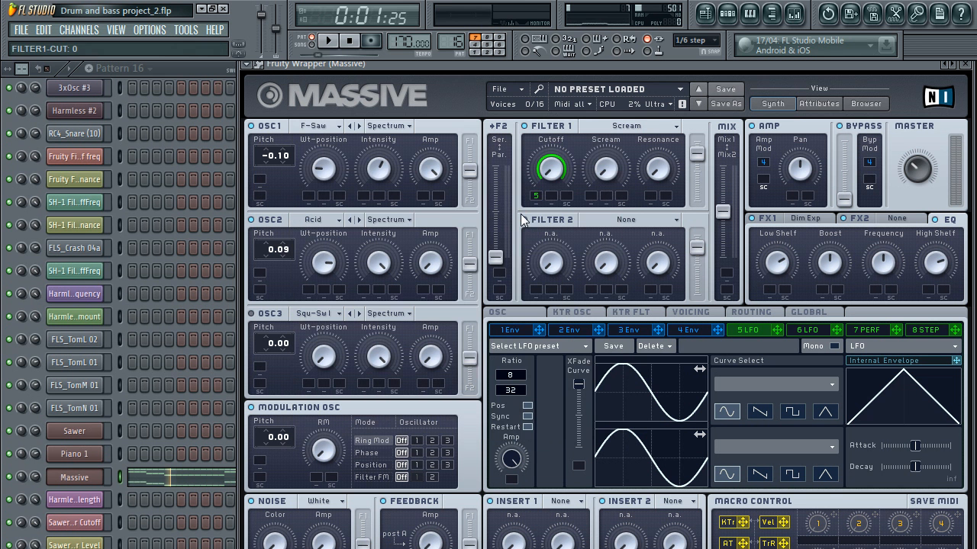
pyautogui.click(329, 42)
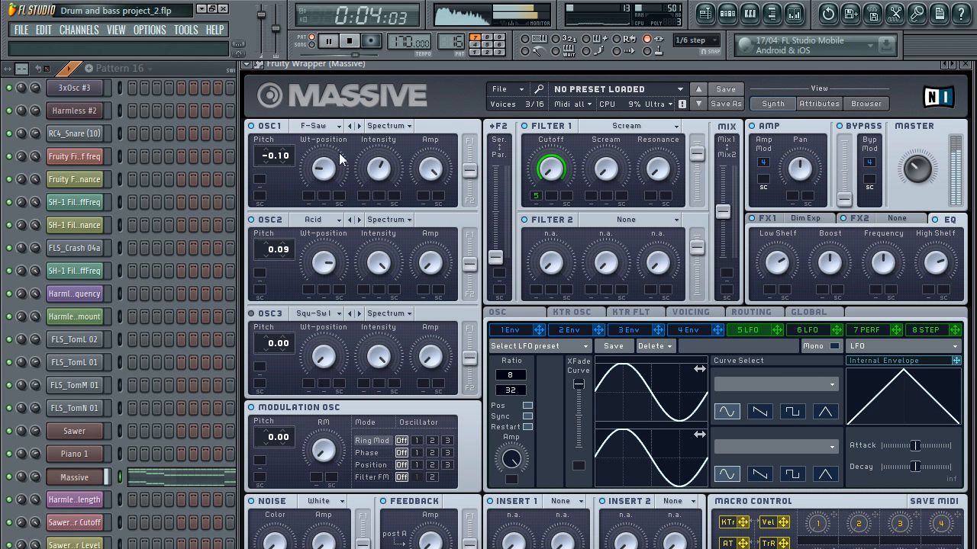
# Step: Try the Deep Throat wavetable on OSC2 during playback and stop it
pyautogui.click(325, 220)
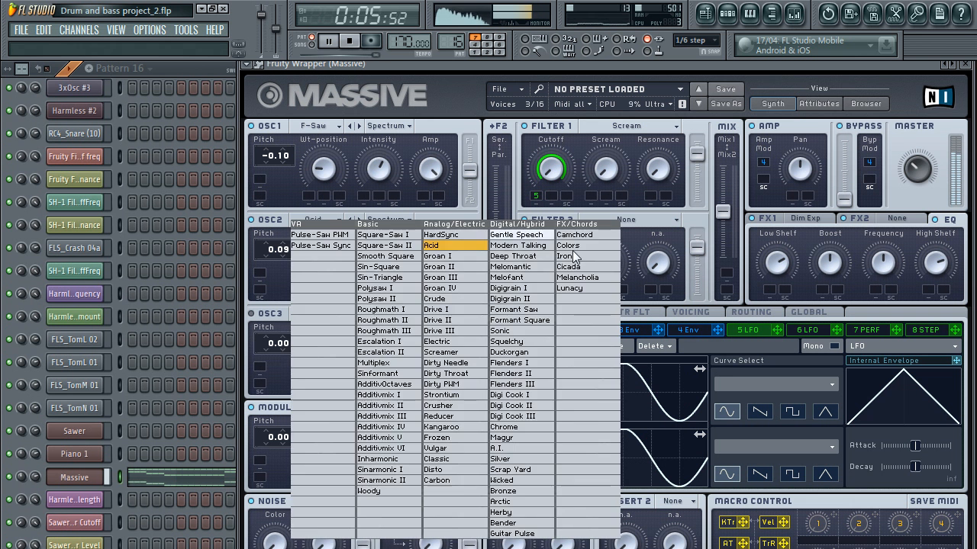
pyautogui.click(517, 263)
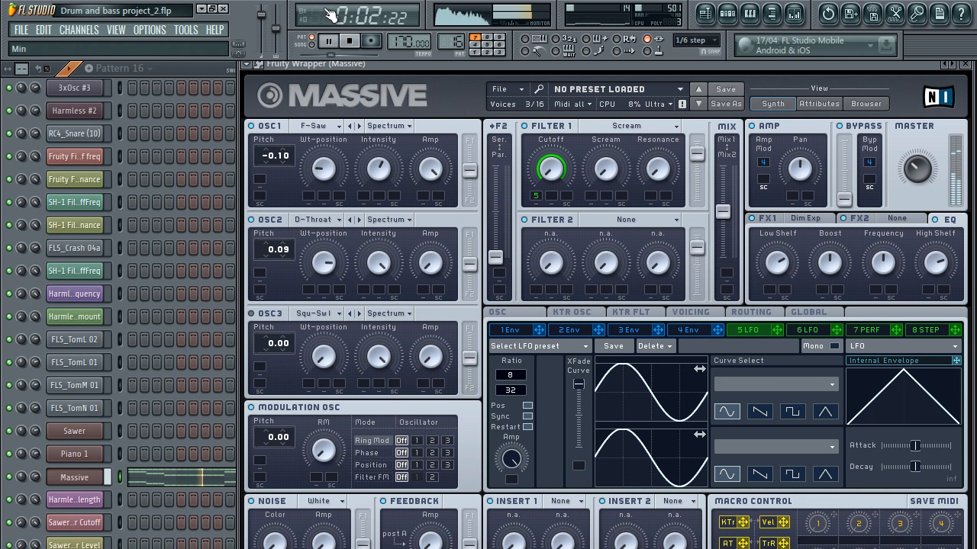
pyautogui.click(330, 44)
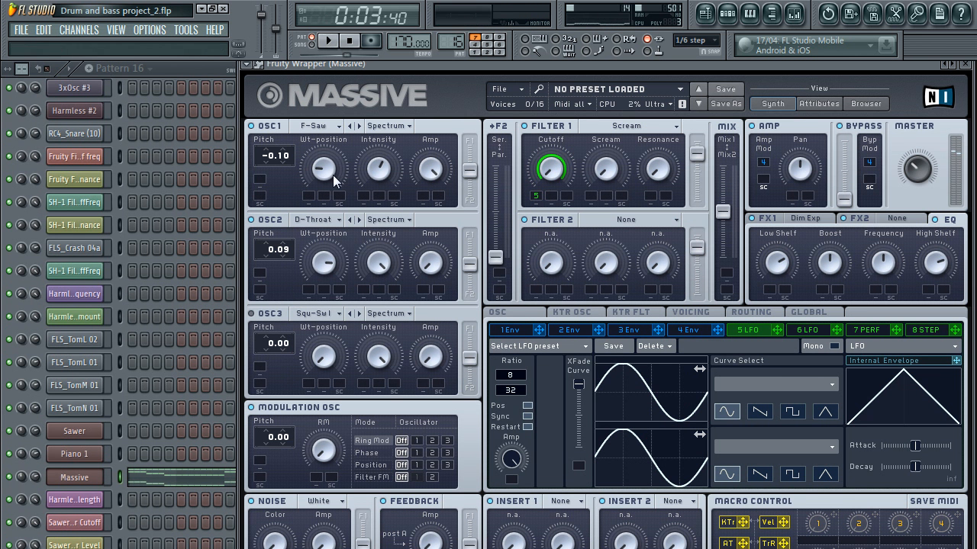
# Step: Set OSC2's wavetable to Digi Cook II and OSC1's to Woody, and audition the new combination
pyautogui.click(326, 220)
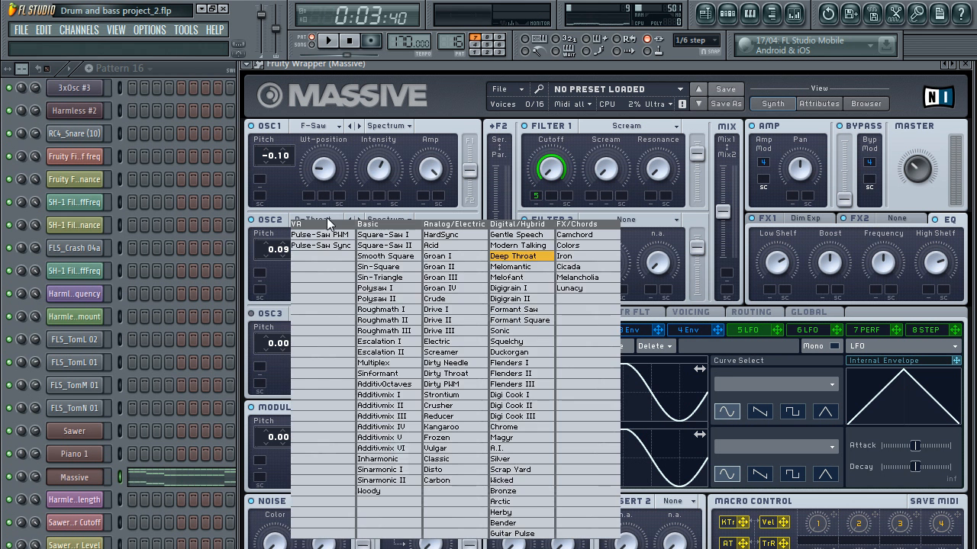
pyautogui.click(534, 406)
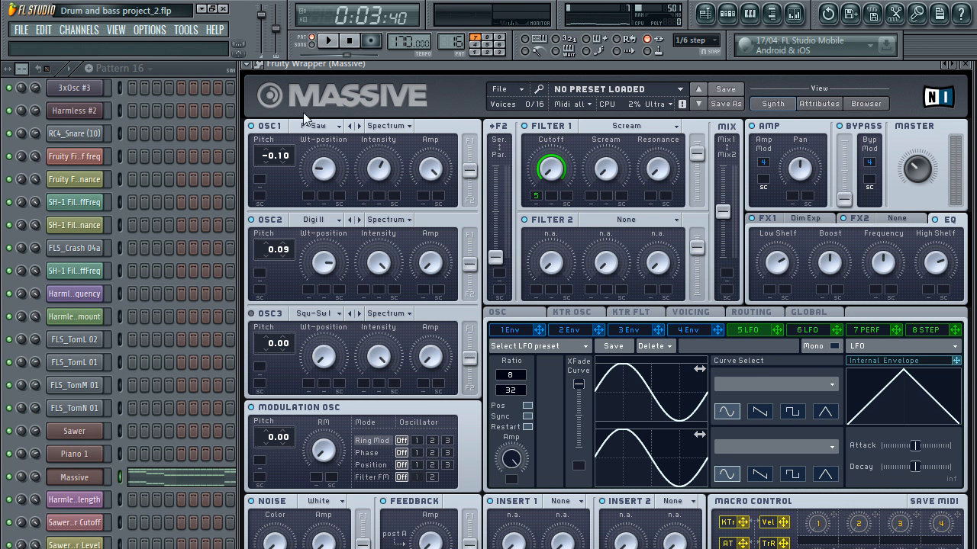
pyautogui.click(321, 127)
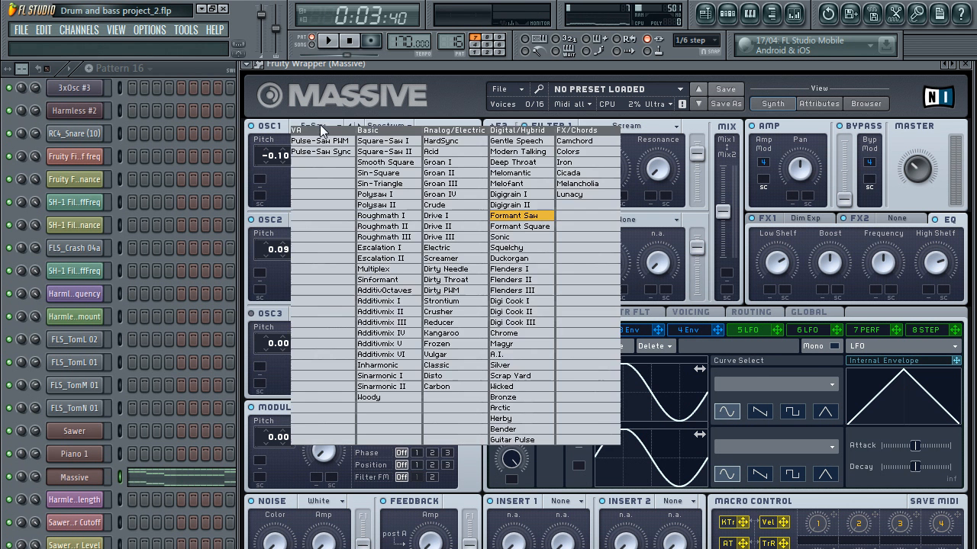
pyautogui.click(393, 399)
pyautogui.click(331, 42)
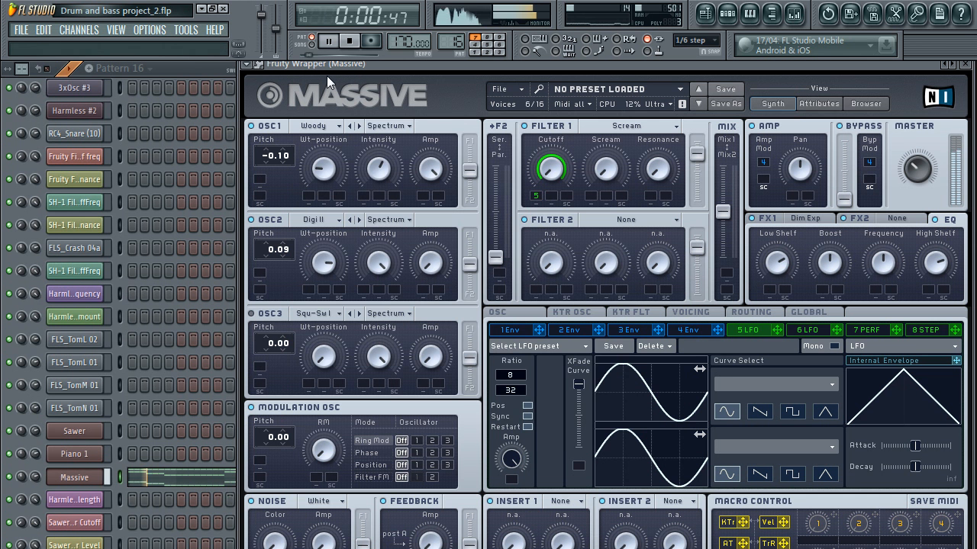
# Step: Set OSC1's wavetable to Square-Saw I and OSC2's to Smooth Square, and audition the new combination
pyautogui.click(328, 41)
pyautogui.click(314, 126)
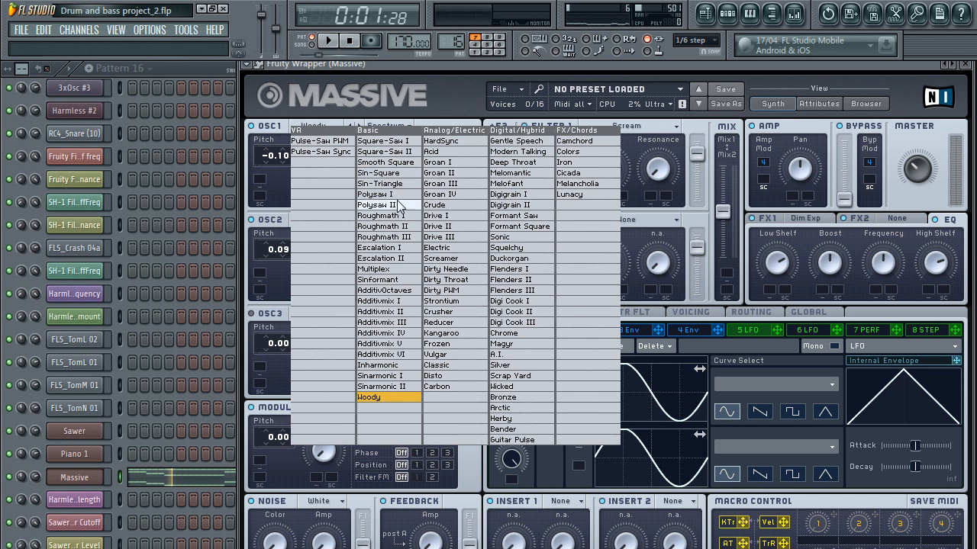
pyautogui.click(398, 141)
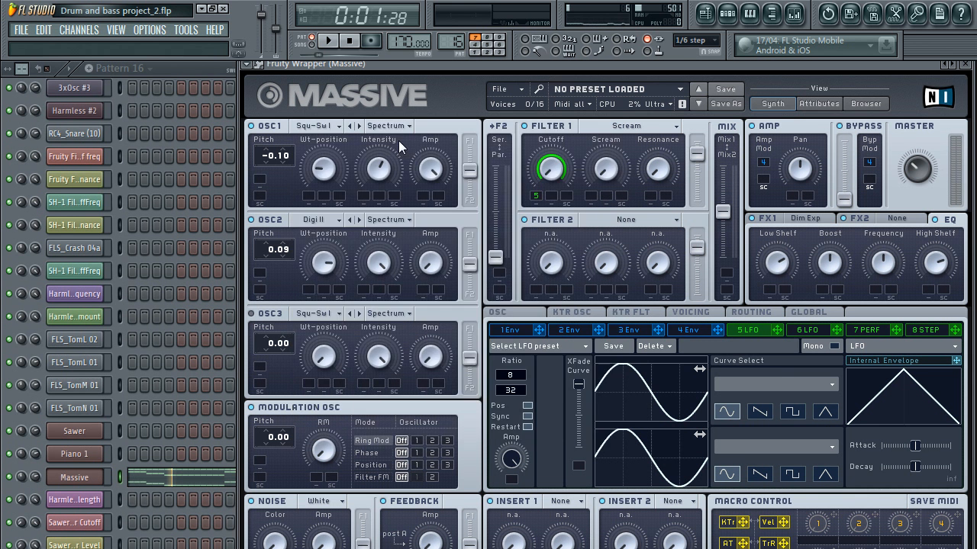
pyautogui.click(321, 219)
pyautogui.click(396, 264)
pyautogui.click(329, 42)
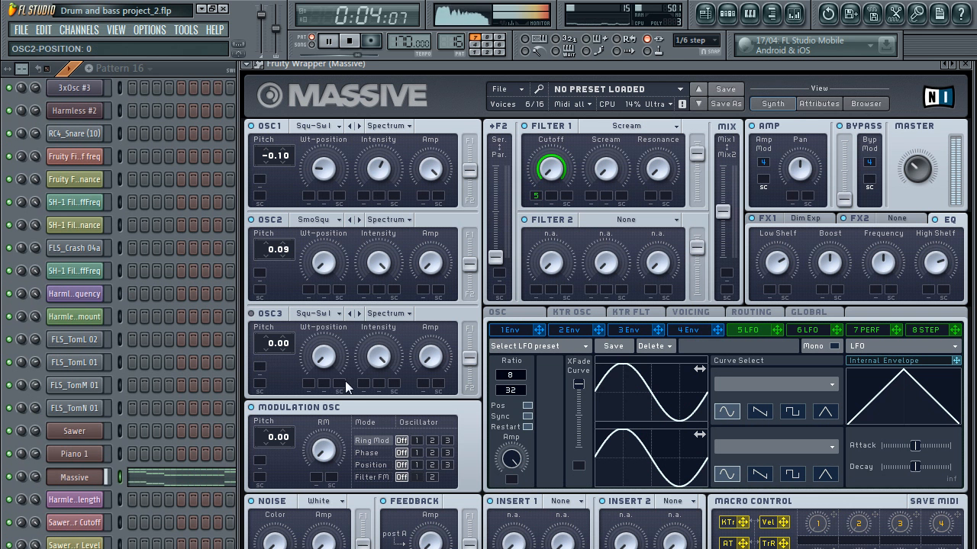
# Step: Fine-tune OSC1's Intensity and raise Filter 1's Scream to about 0.72 during playback, and stop it
pyautogui.moveTo(551, 170); pyautogui.dragTo(543, 212)
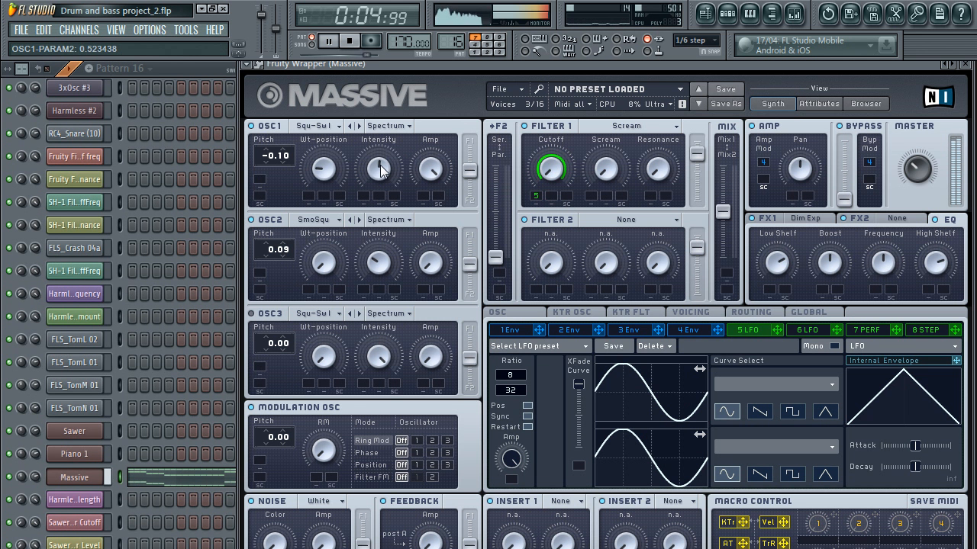
pyautogui.moveTo(380, 164); pyautogui.dragTo(377, 160)
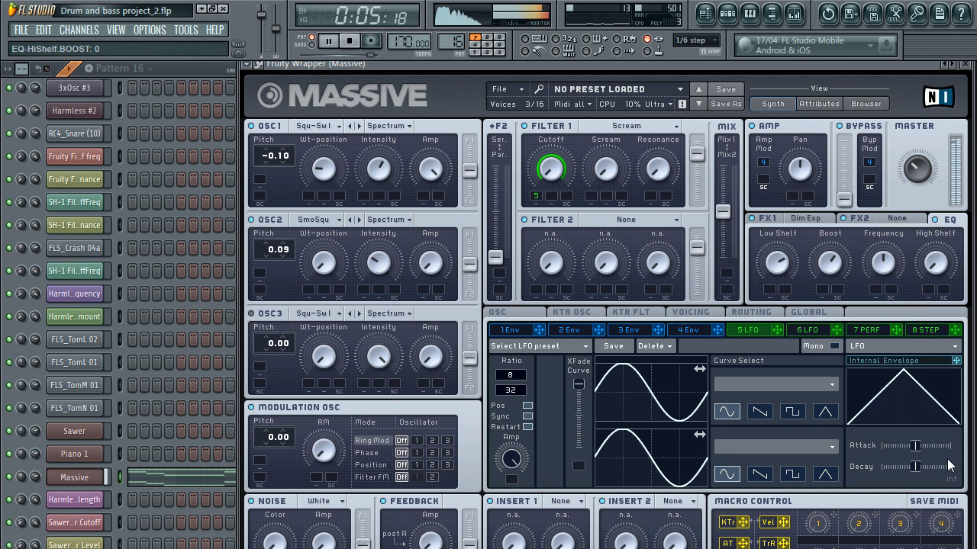
pyautogui.click(352, 41)
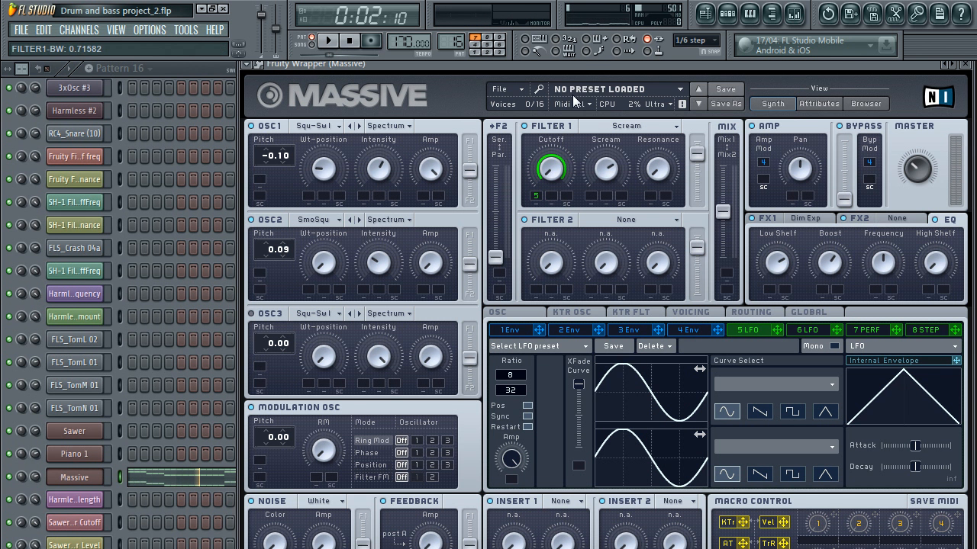
# Step: Compare OSC1's filter routing at both extremes, and route OSC1 and OSC2 fully to Filter 1
pyautogui.moveTo(470, 169); pyautogui.dragTo(467, 110)
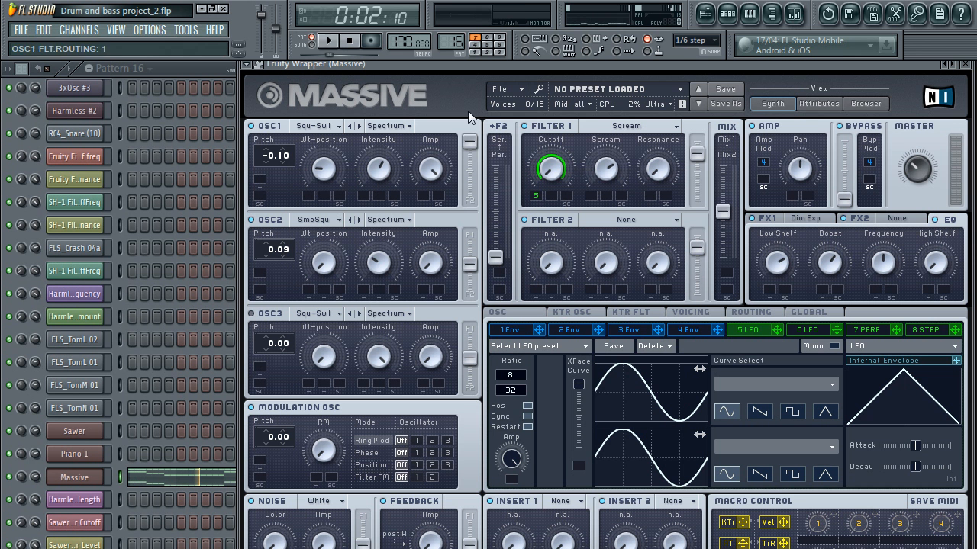
pyautogui.click(330, 44)
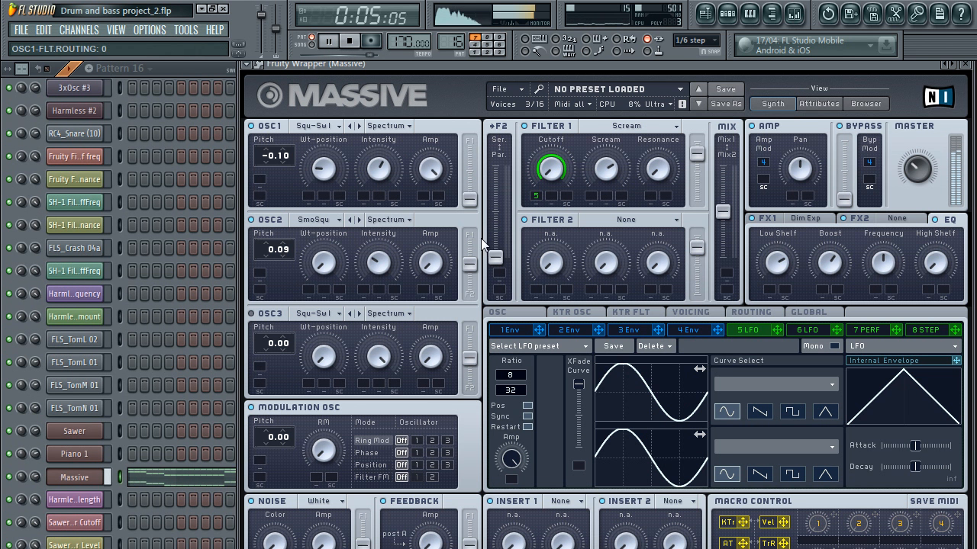
pyautogui.click(329, 41)
pyautogui.moveTo(473, 150); pyautogui.dragTo(472, 174)
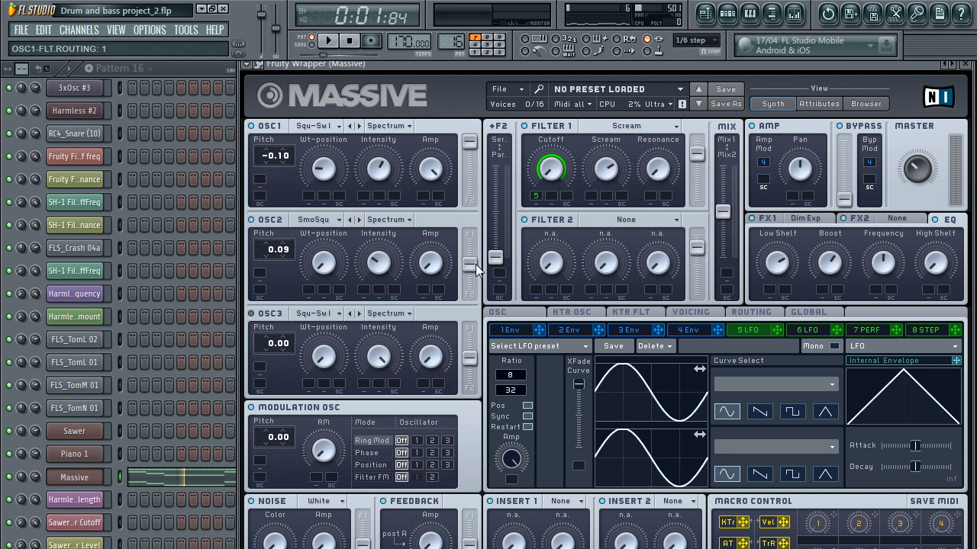
pyautogui.moveTo(471, 234); pyautogui.dragTo(473, 166)
# Step: Raise the EQ's High Shelf to about its midpoint during playback and stop it
pyautogui.click(327, 40)
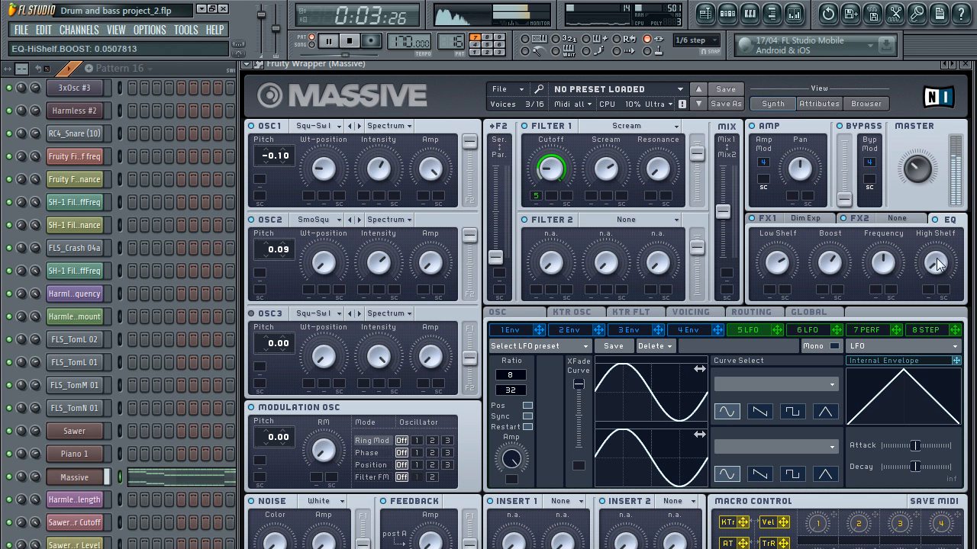
pyautogui.moveTo(937, 264); pyautogui.dragTo(930, 205)
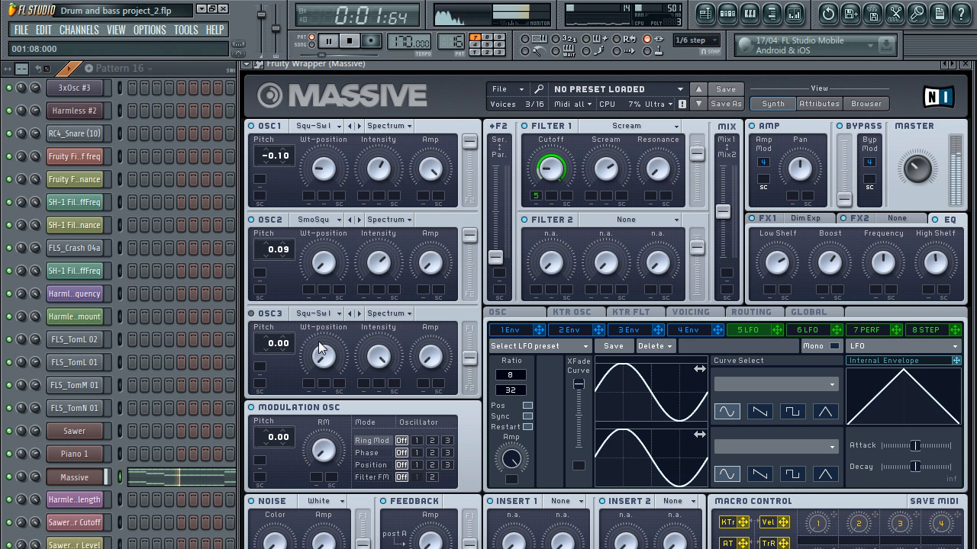
pyautogui.click(333, 44)
# Step: Move all of Massive's notes down one octave in the piano roll and play the pattern
pyautogui.rightClick(77, 477)
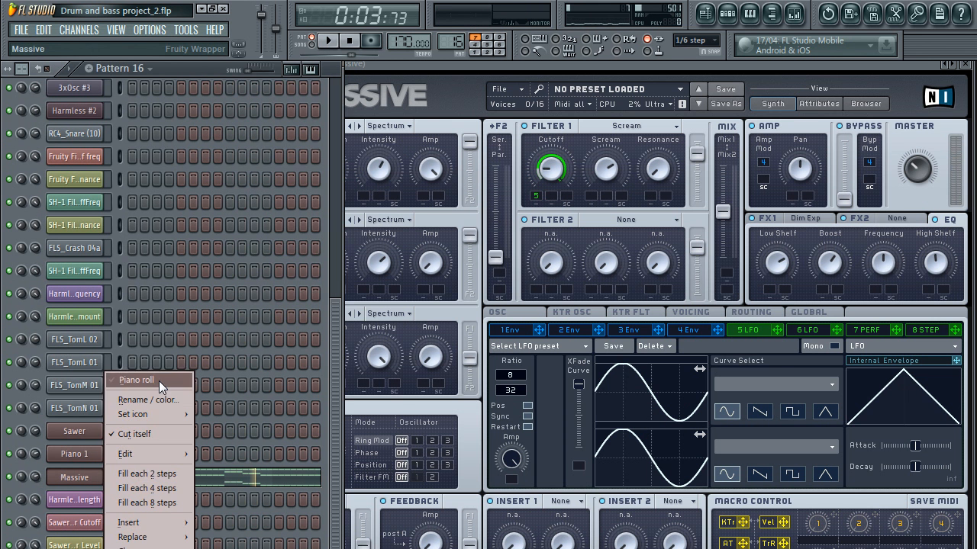
pyautogui.click(159, 380)
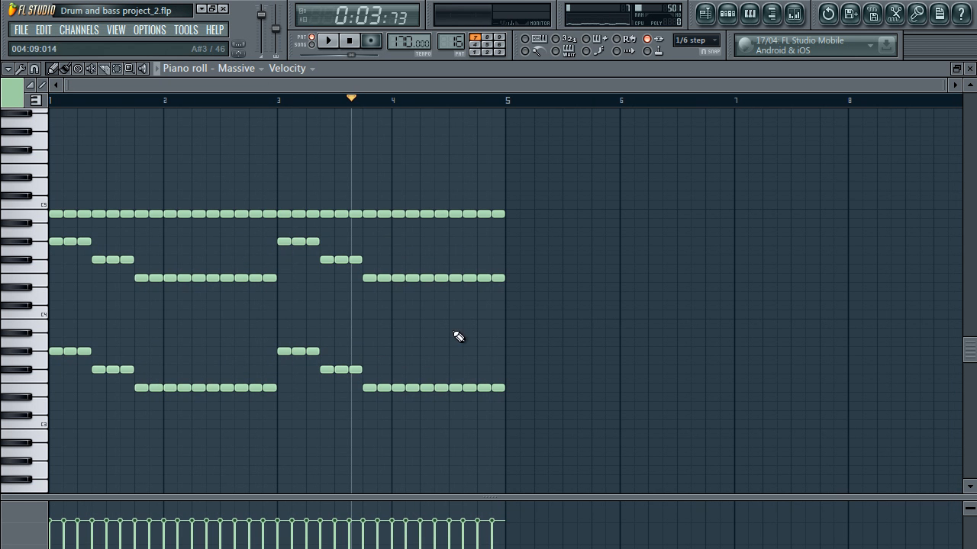
pyautogui.moveTo(557, 165); pyautogui.dragTo(11, 495)
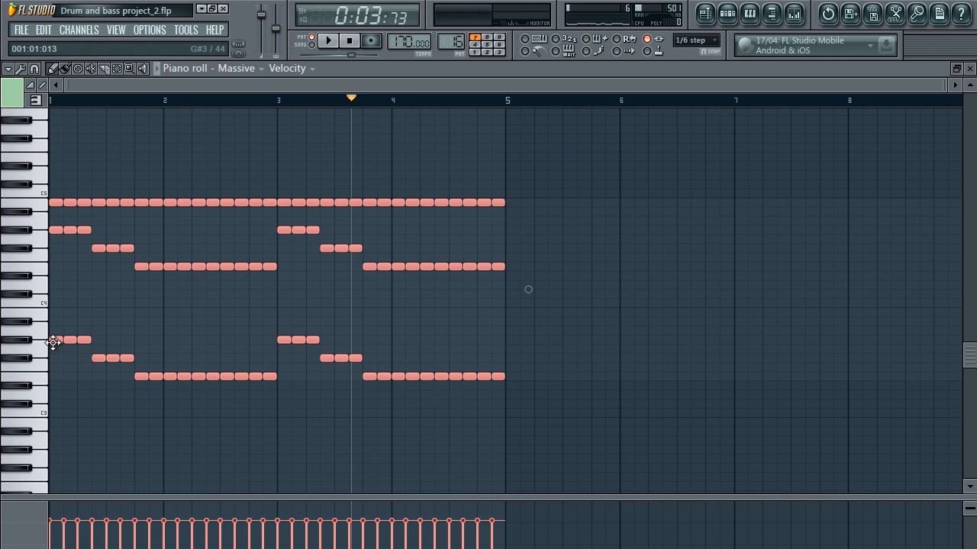
pyautogui.moveTo(53, 343); pyautogui.dragTo(41, 455)
pyautogui.press('space')
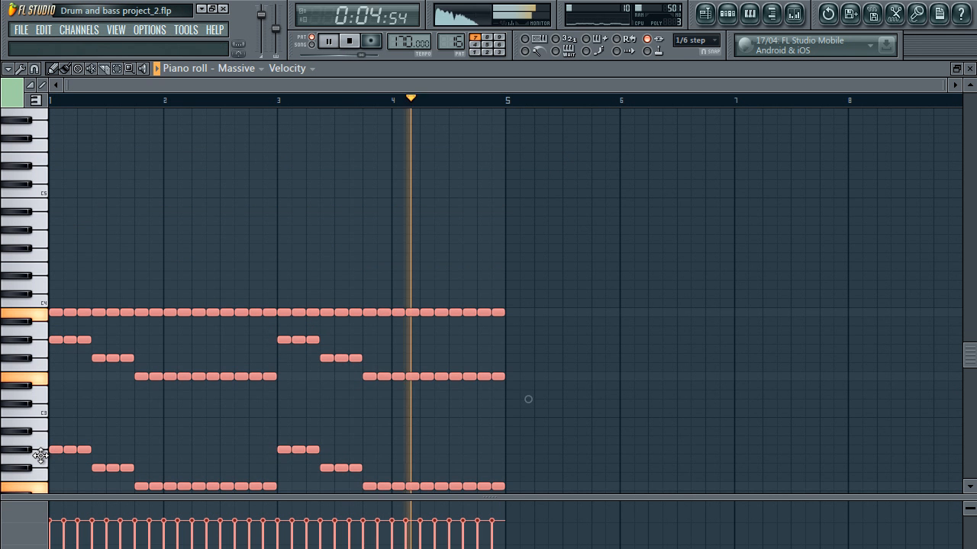
# Step: Close the piano roll and raise the EQ's High Shelf in Massive to about 0.97
pyautogui.press('F6')
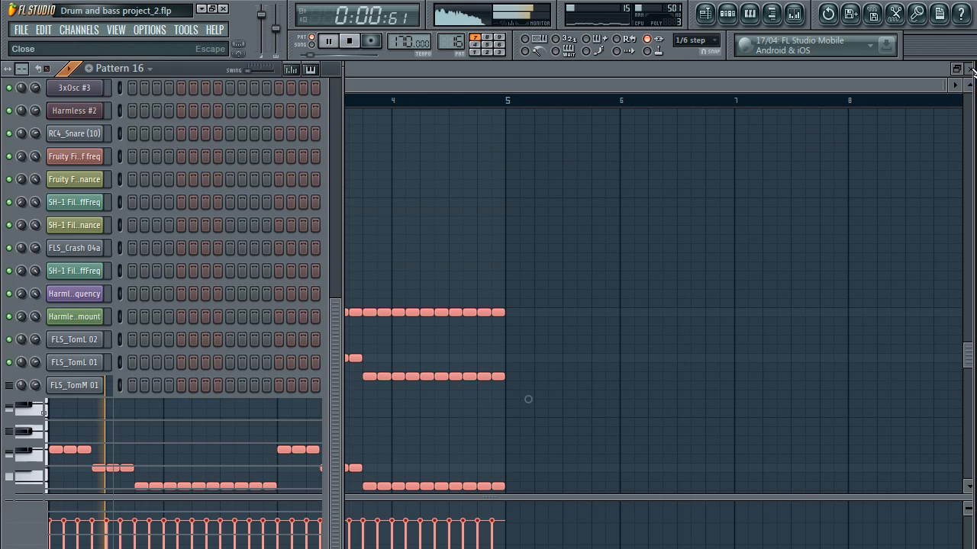
pyautogui.click(971, 69)
pyautogui.click(933, 232)
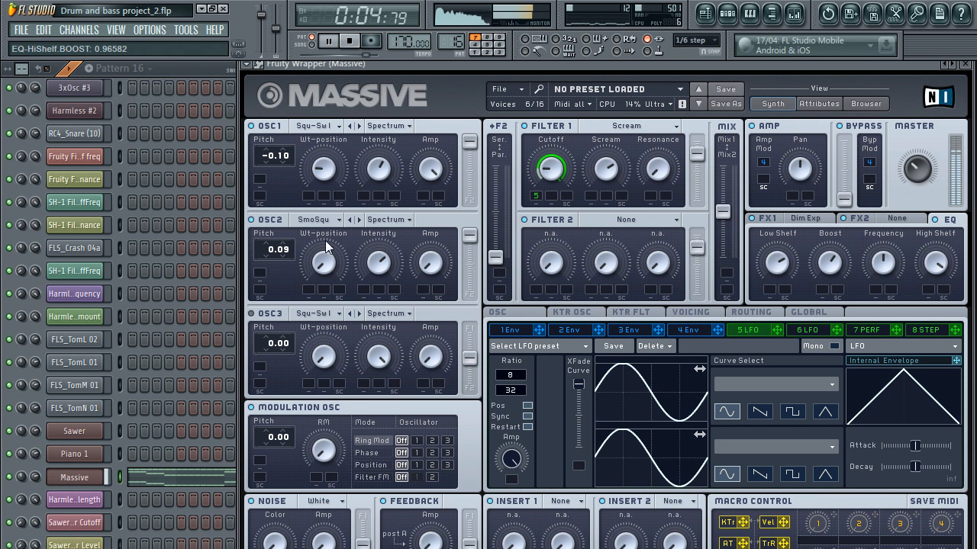
# Step: Delete the lowest octave's row of notes from Massive's piano roll and close the piano roll
pyautogui.rightClick(101, 477)
pyautogui.click(158, 381)
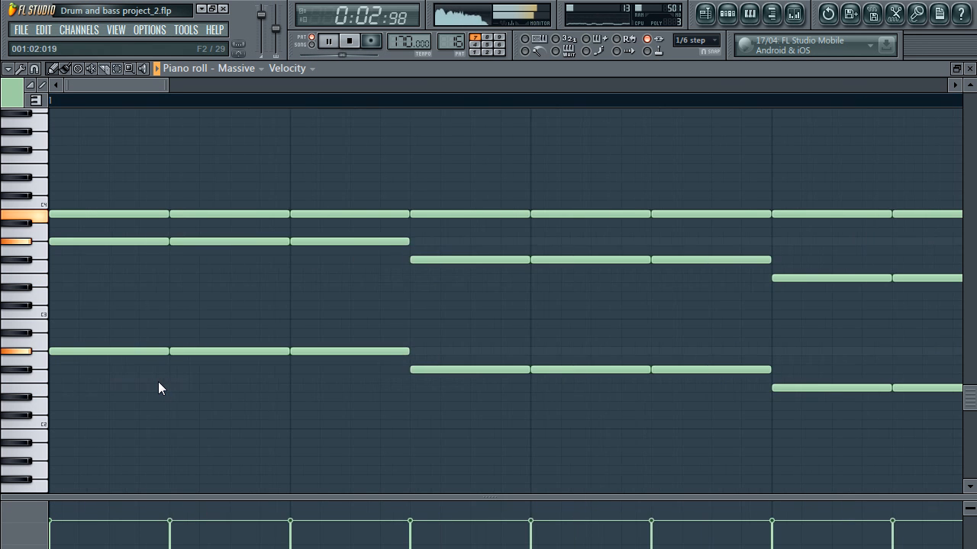
pyautogui.moveTo(520, 321); pyautogui.dragTo(73, 428)
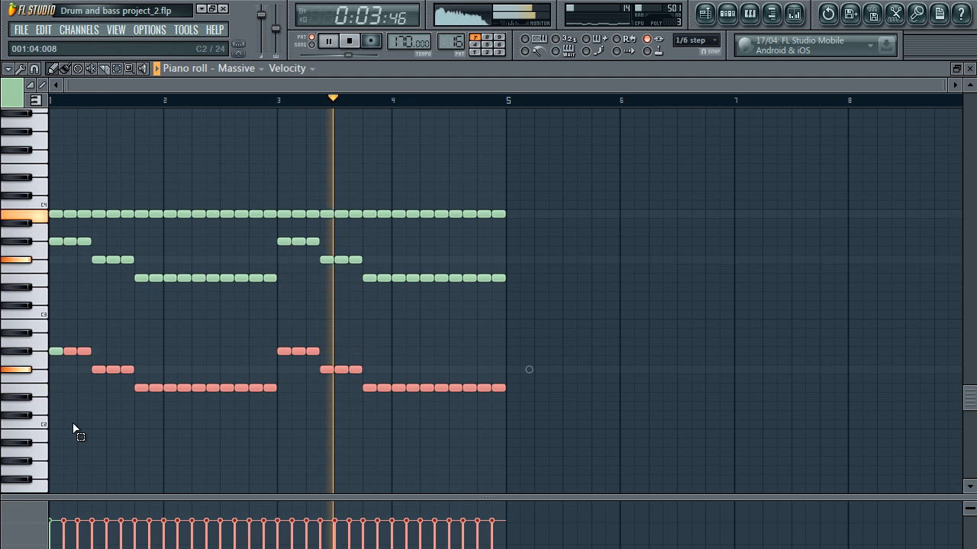
pyautogui.press('Delete')
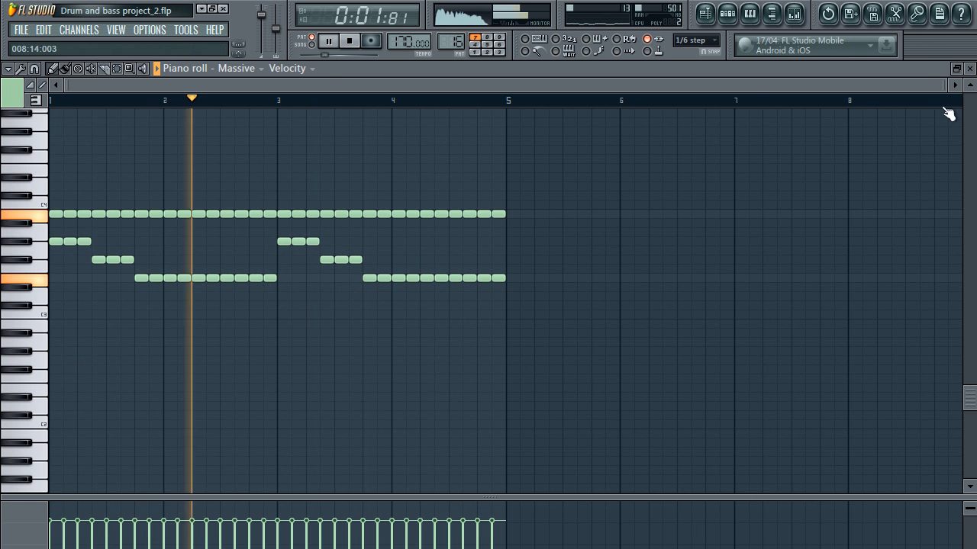
pyautogui.click(969, 68)
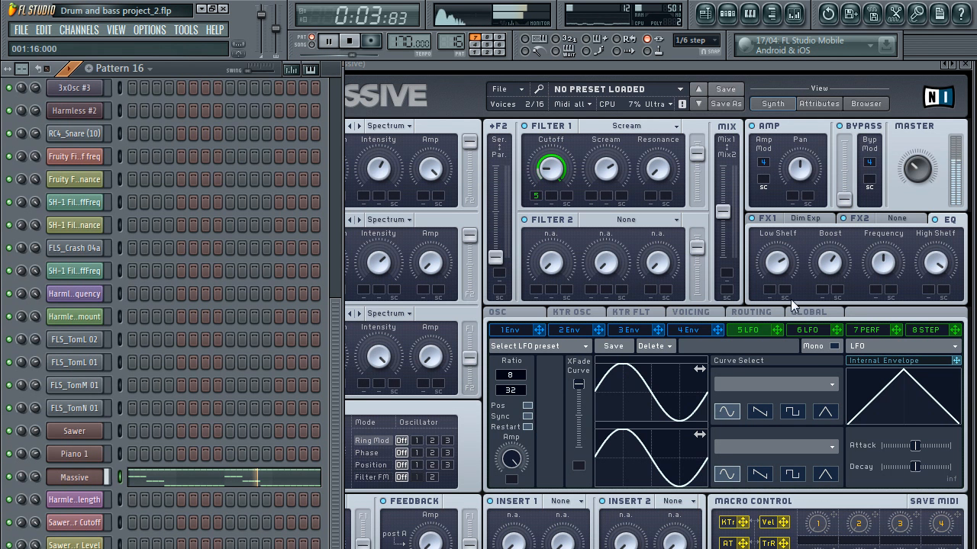
# Step: Set the Size of FX1's Dimension Expander to about 0.12 and audition the sound
pyautogui.click(752, 221)
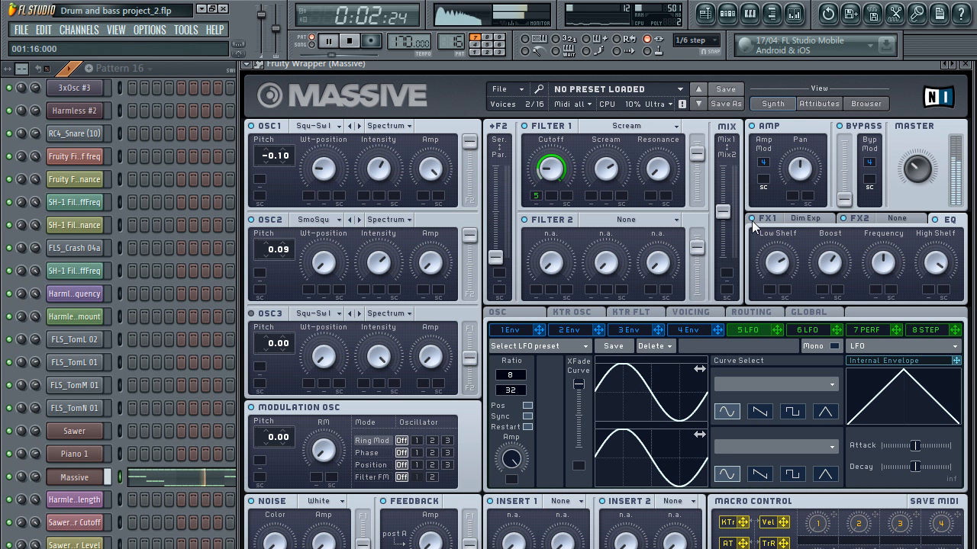
pyautogui.click(802, 219)
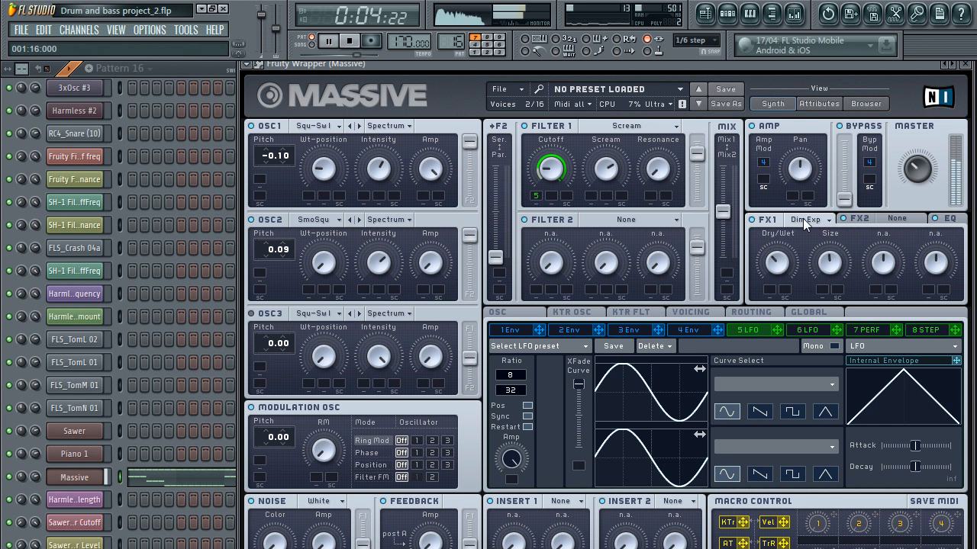
pyautogui.press('space')
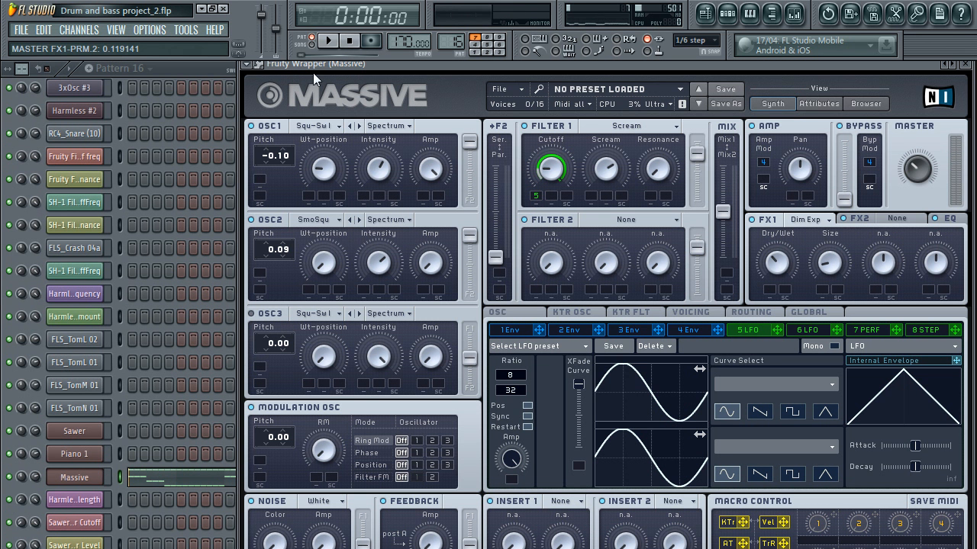
pyautogui.click(329, 41)
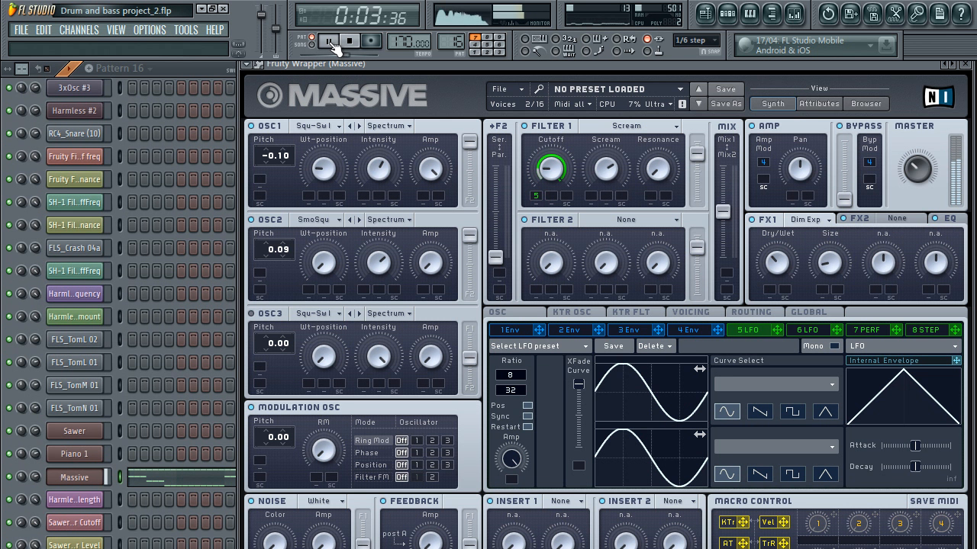
pyautogui.click(330, 41)
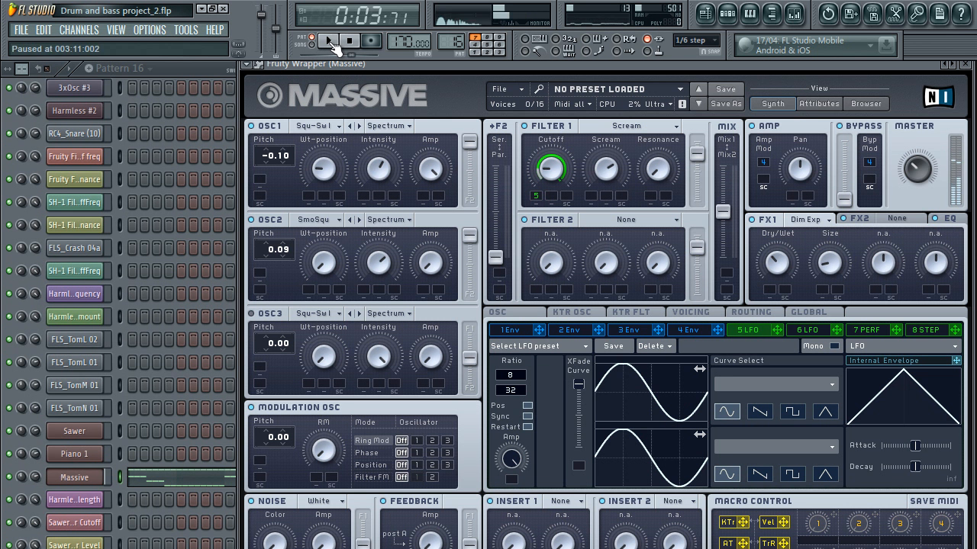
pyautogui.click(911, 218)
pyautogui.click(911, 218)
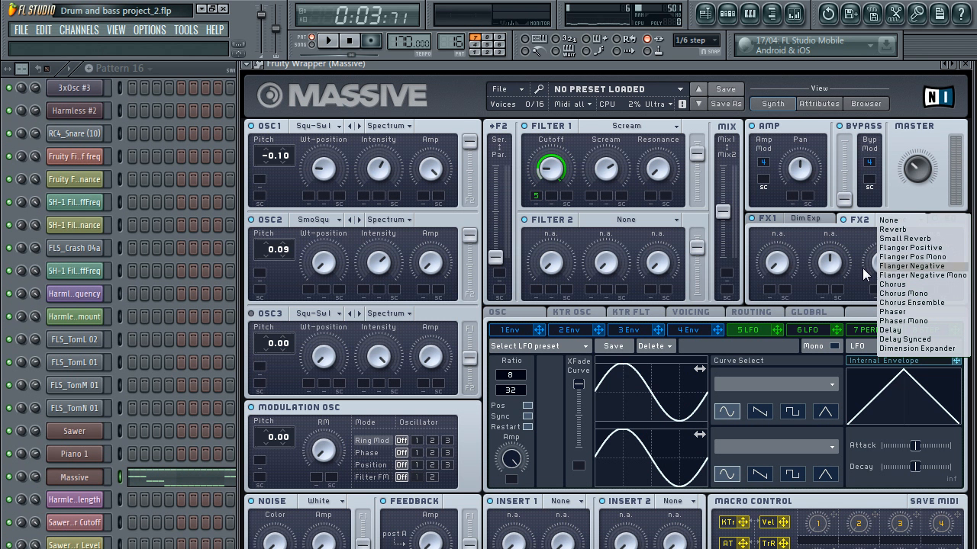
pyautogui.click(76, 486)
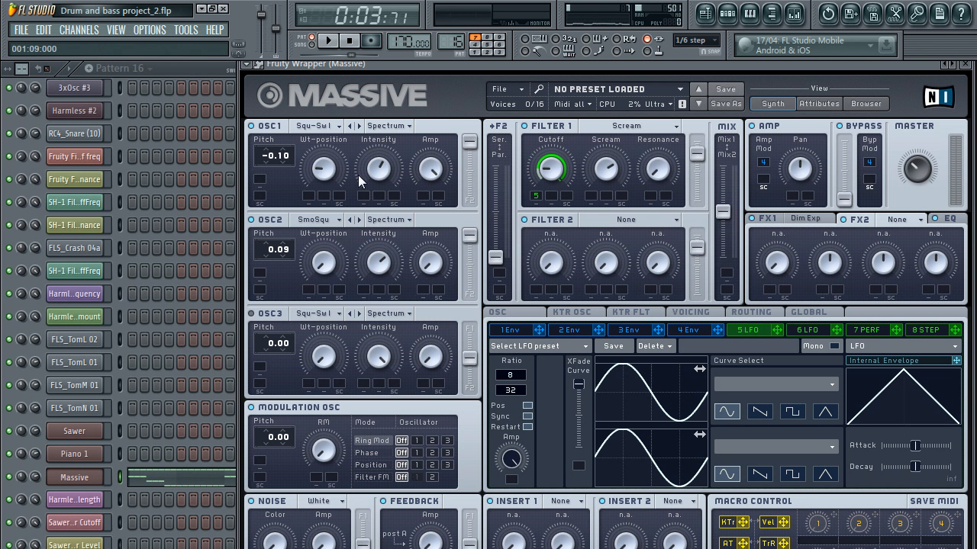
# Step: Set OSC2's wavetable to Square-Saw II with Wt-position at 1 during playback
pyautogui.click(330, 217)
pyautogui.click(409, 242)
pyautogui.click(328, 41)
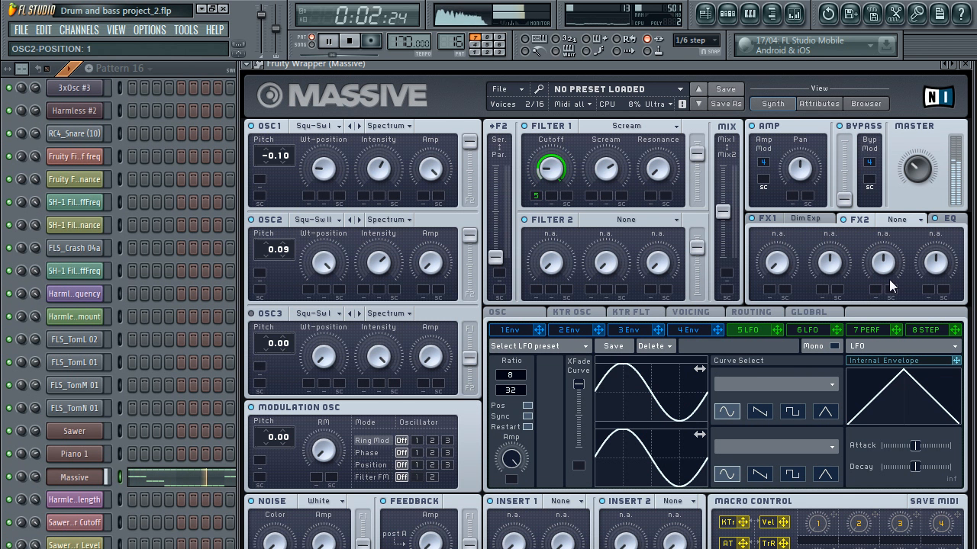
# Step: Set the EQ's Frequency to about 0.70 and its Low Shelf to 1, and stop playback
pyautogui.click(953, 219)
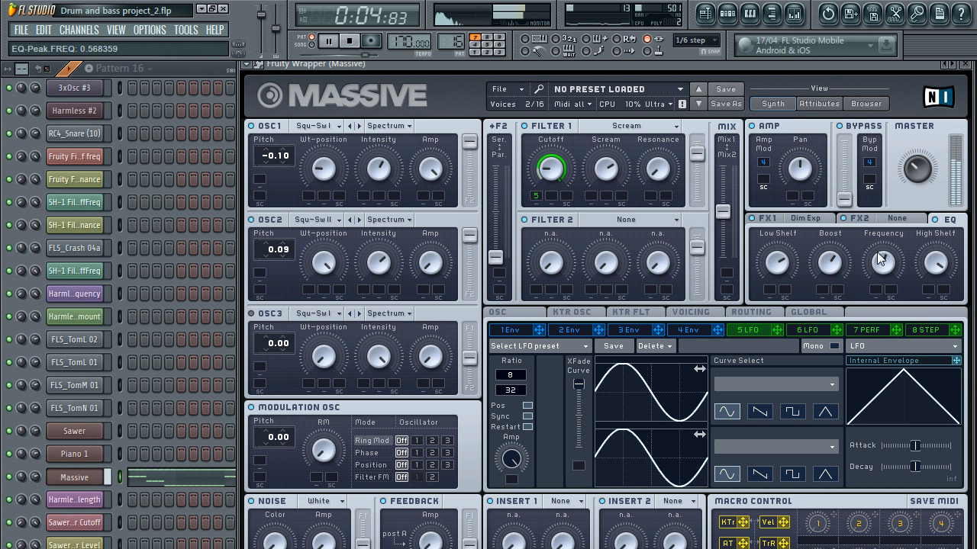
pyautogui.moveTo(877, 253); pyautogui.dragTo(869, 234)
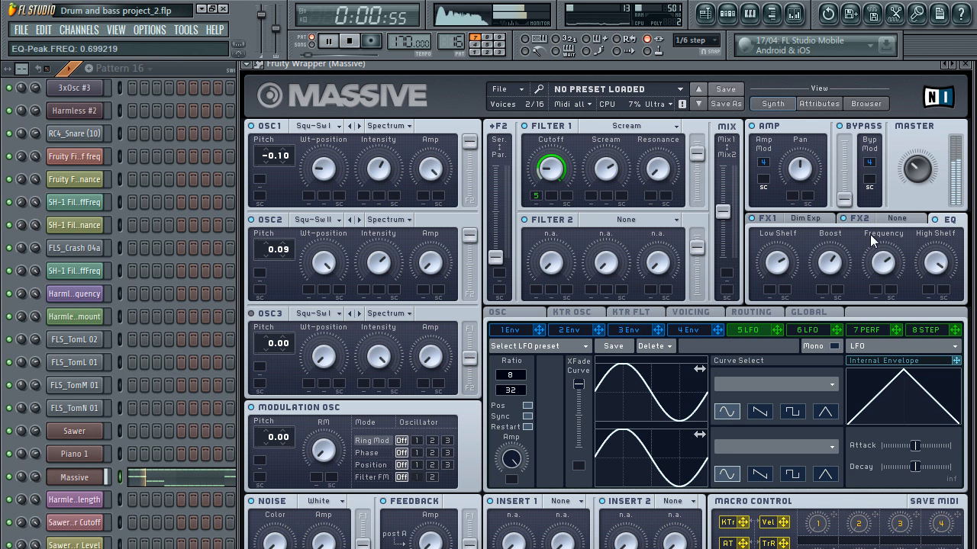
pyautogui.click(832, 263)
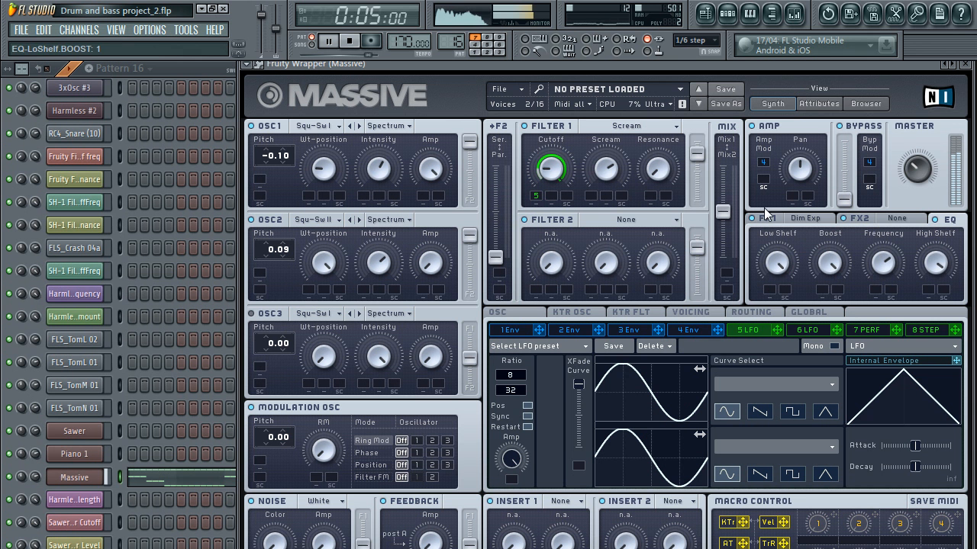
pyautogui.click(335, 42)
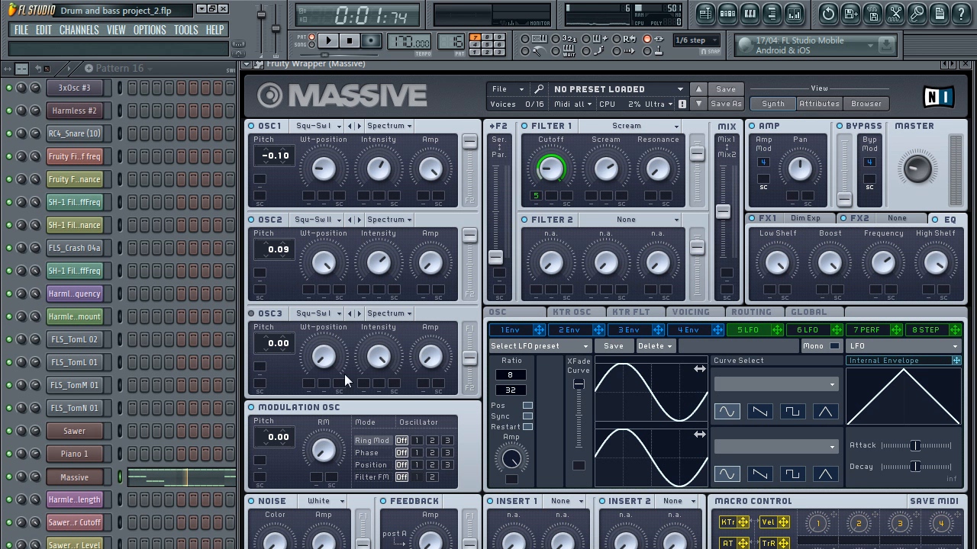
# Step: Examine the settings of LFO 6 and envelope 4
pyautogui.click(813, 330)
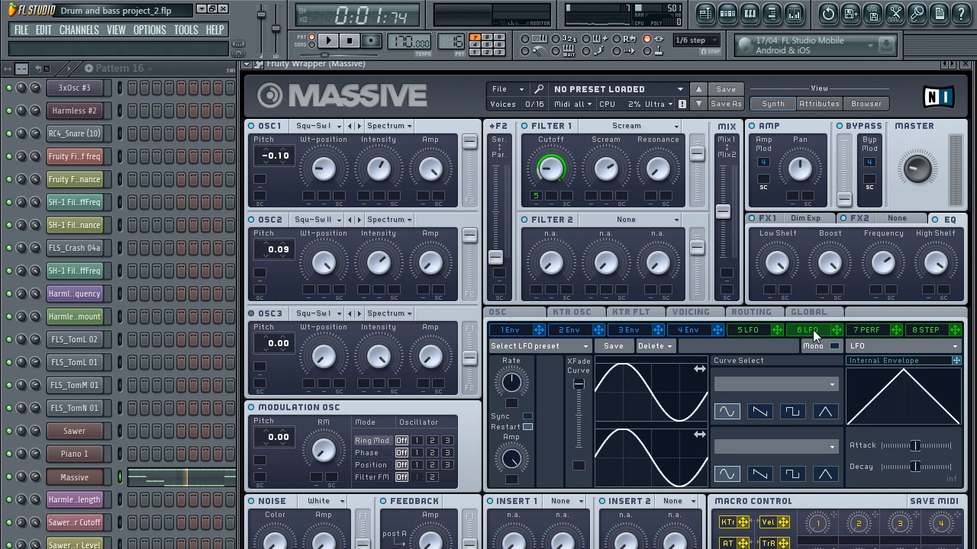
pyautogui.click(687, 328)
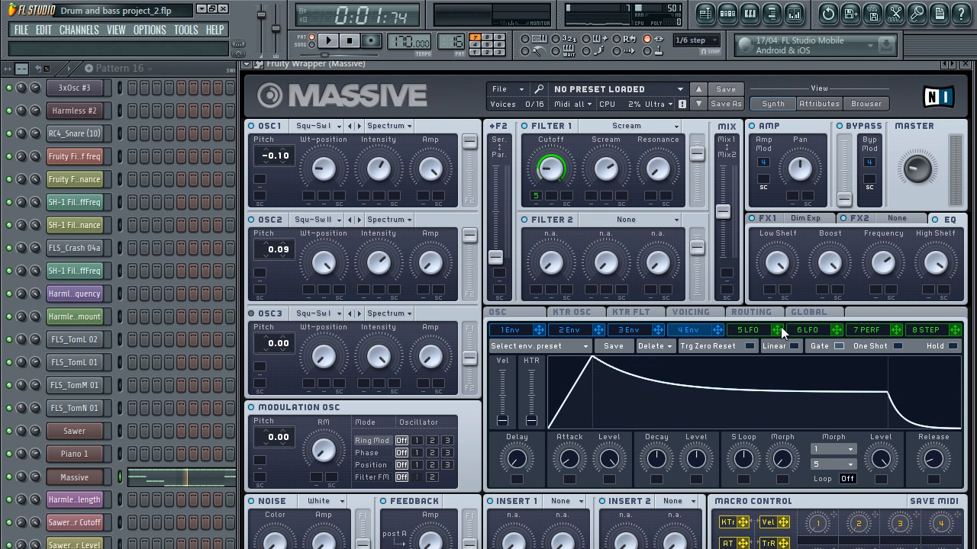
# Step: Review the Massive pattern's notes in the piano roll and set Massive's voicing trigger to Legato
pyautogui.click(632, 332)
pyautogui.click(675, 313)
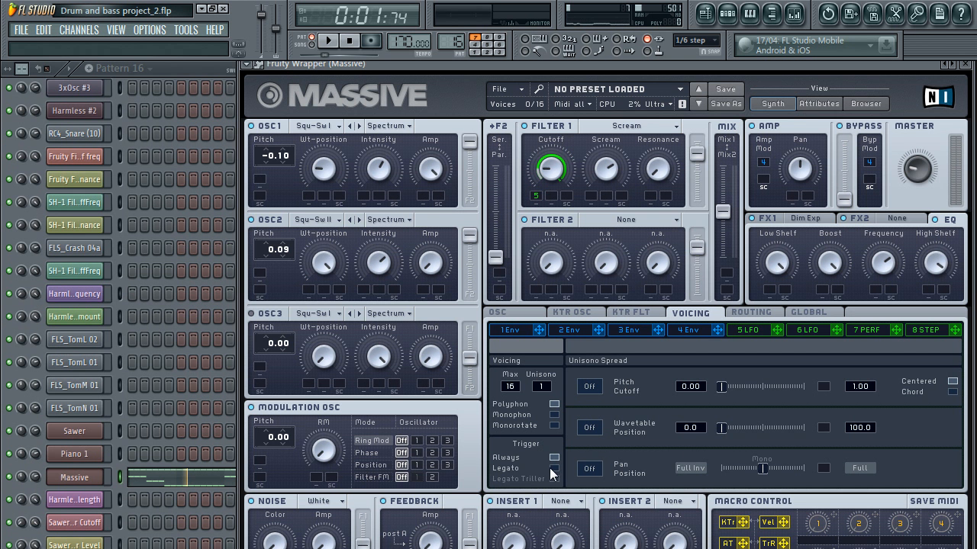
pyautogui.rightClick(89, 477)
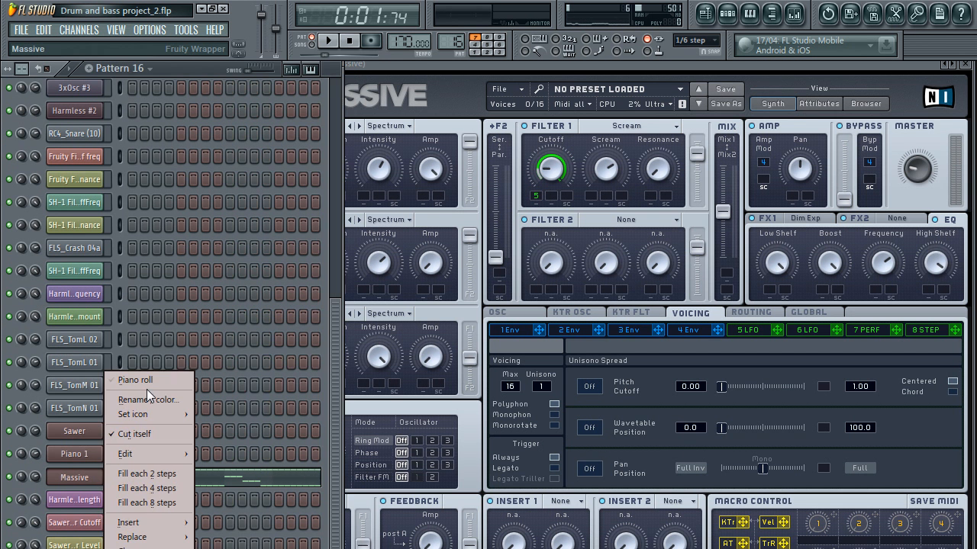
pyautogui.click(148, 385)
pyautogui.scroll(-4, 408, 257)
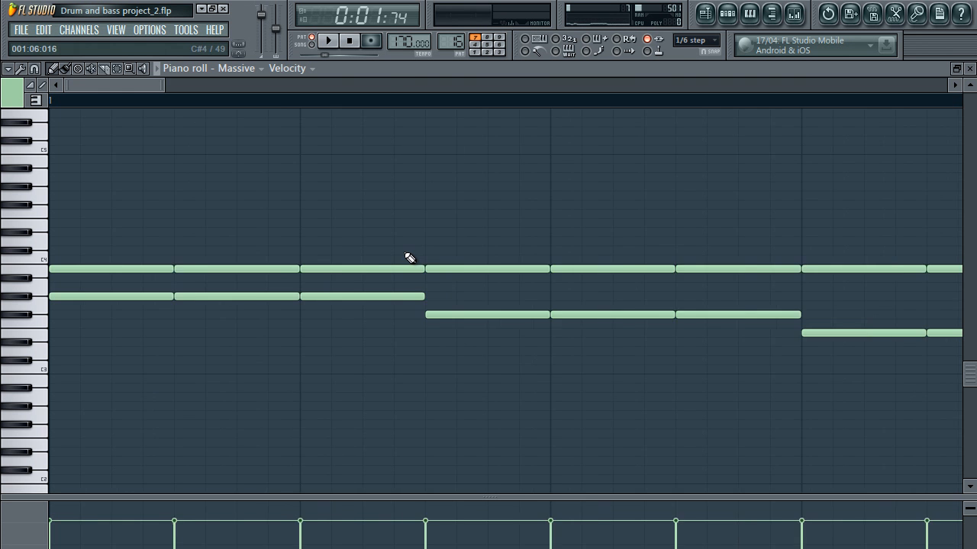
pyautogui.scroll(-4, 407, 257)
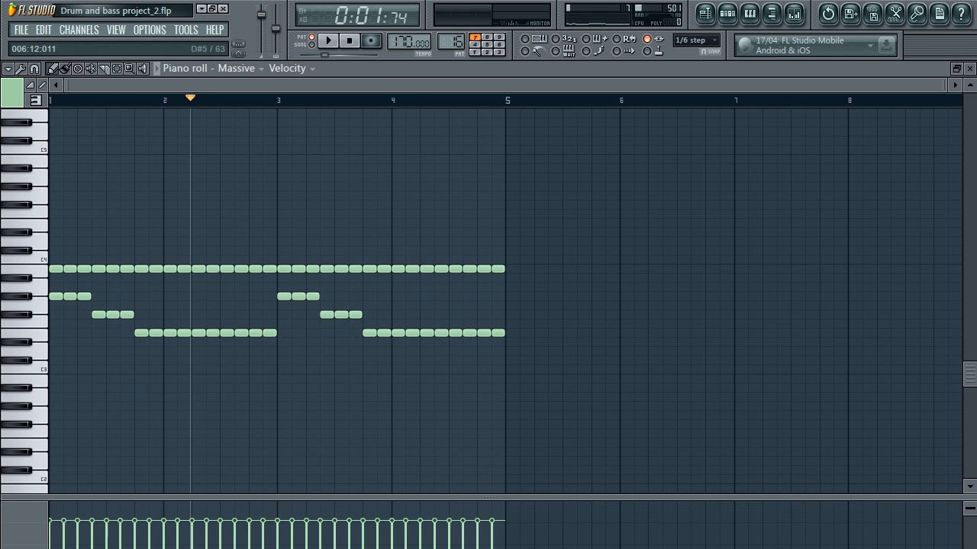
pyautogui.click(971, 68)
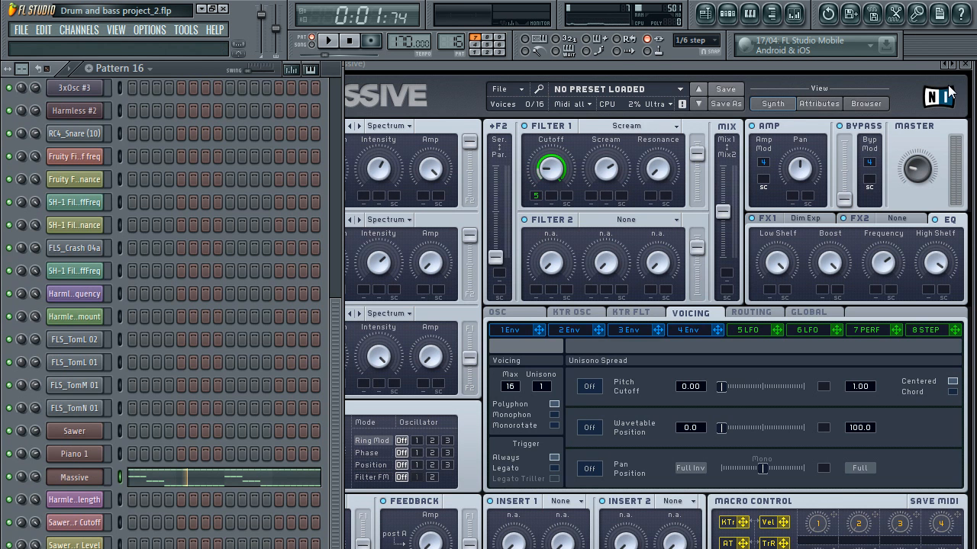
pyautogui.click(553, 469)
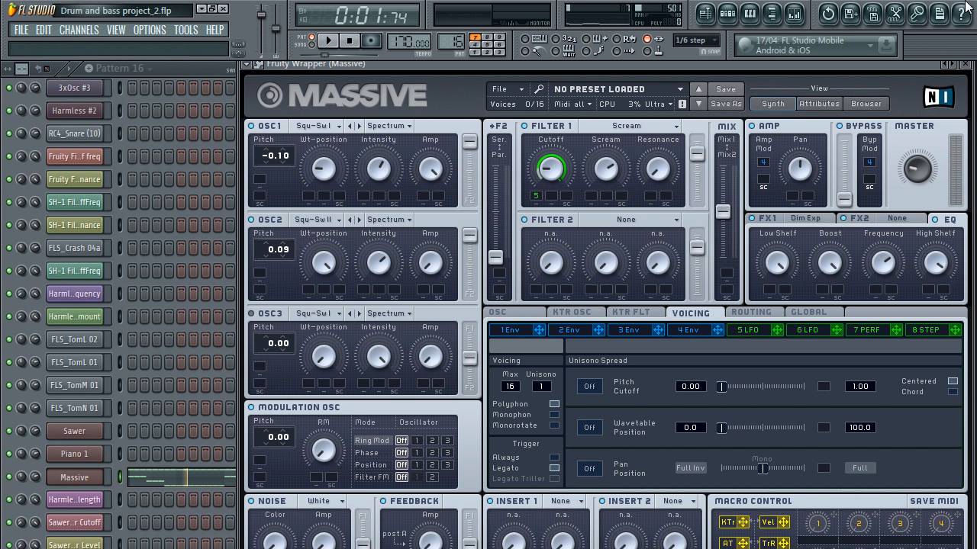
# Step: Place four Pattern 16 clips on playlist Track 3, filling bars 26 to 41 beneath Pattern 3 and Pattern 15
pyautogui.click(965, 64)
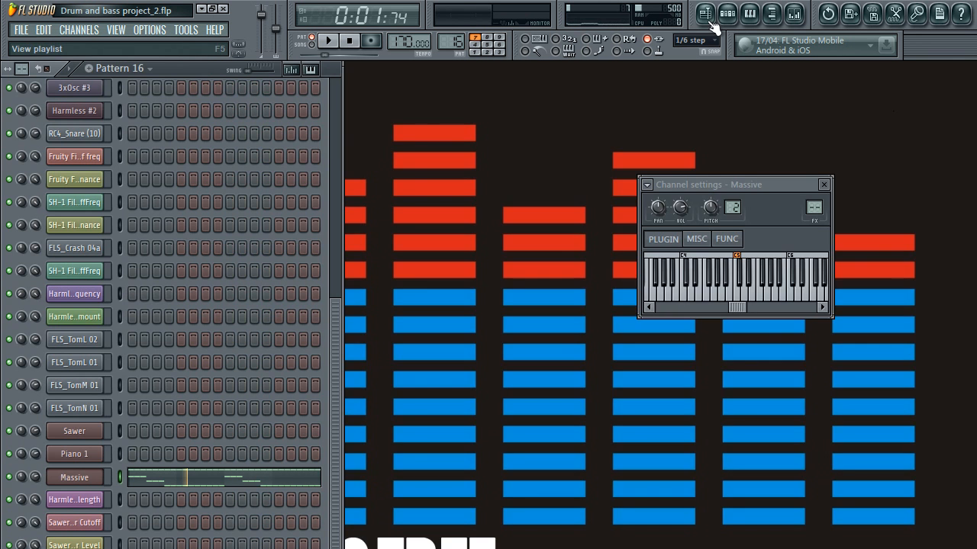
pyautogui.click(706, 15)
pyautogui.moveTo(471, 200); pyautogui.dragTo(677, 205)
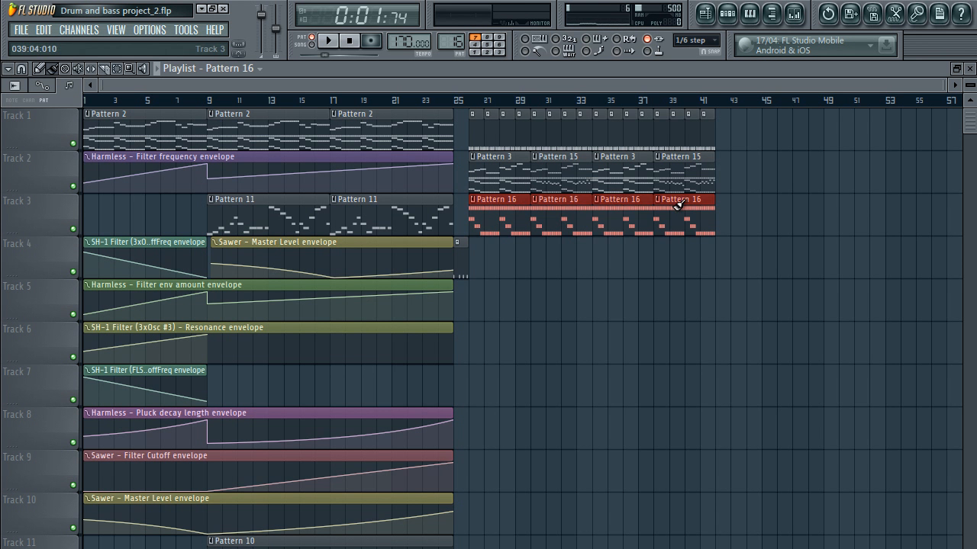
pyautogui.click(969, 68)
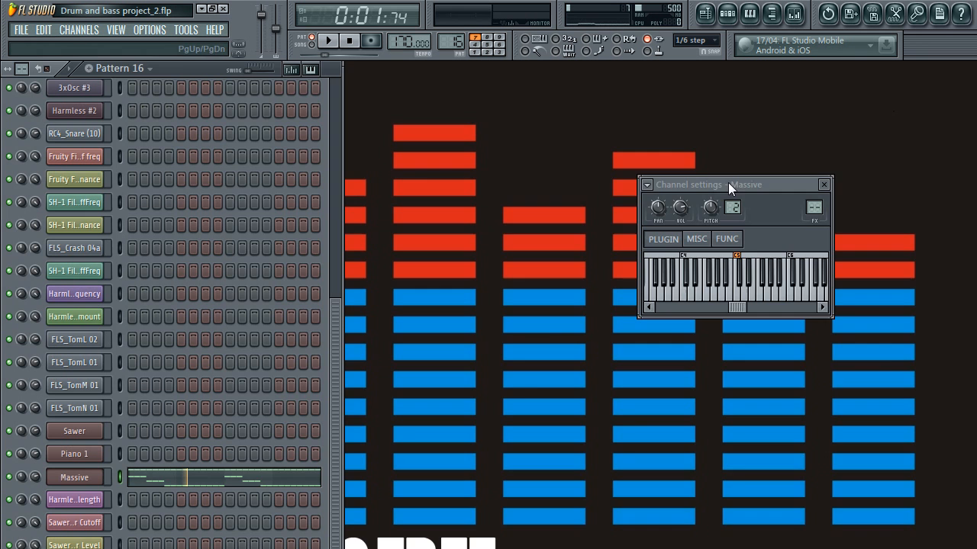
# Step: Play the arrangement from just before bar 25 to audition the Massive part in the mix, and stop playback
pyautogui.click(74, 477)
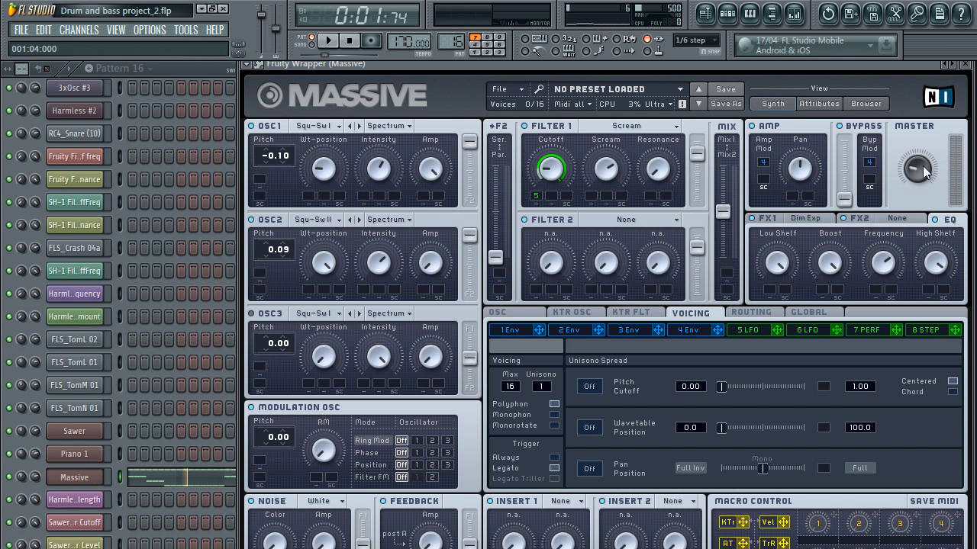
pyautogui.click(705, 14)
pyautogui.click(458, 95)
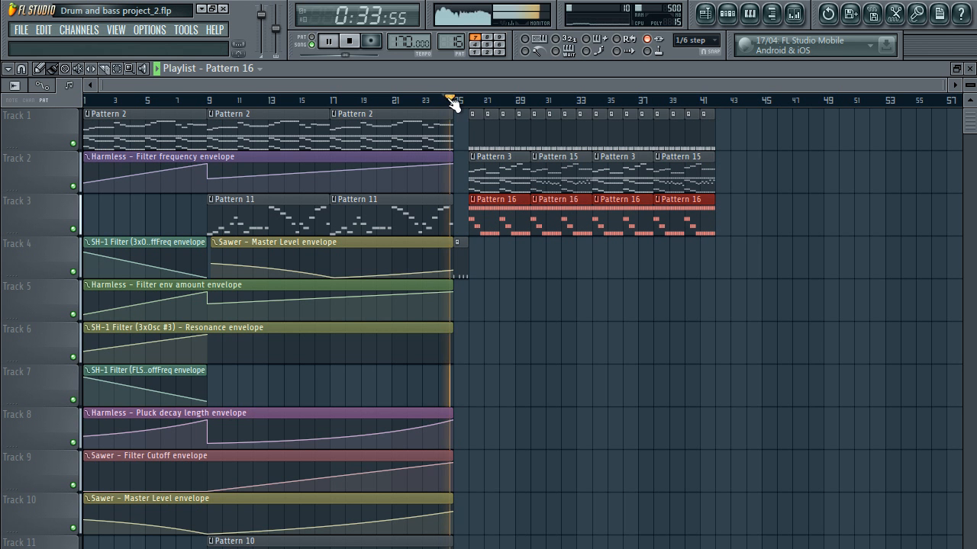
pyautogui.press('space')
pyautogui.click(794, 14)
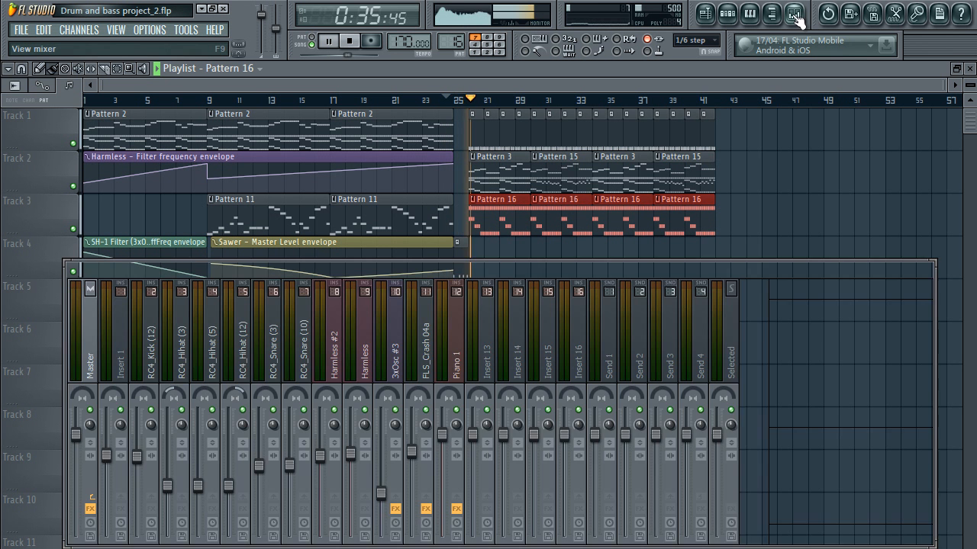
pyautogui.click(794, 14)
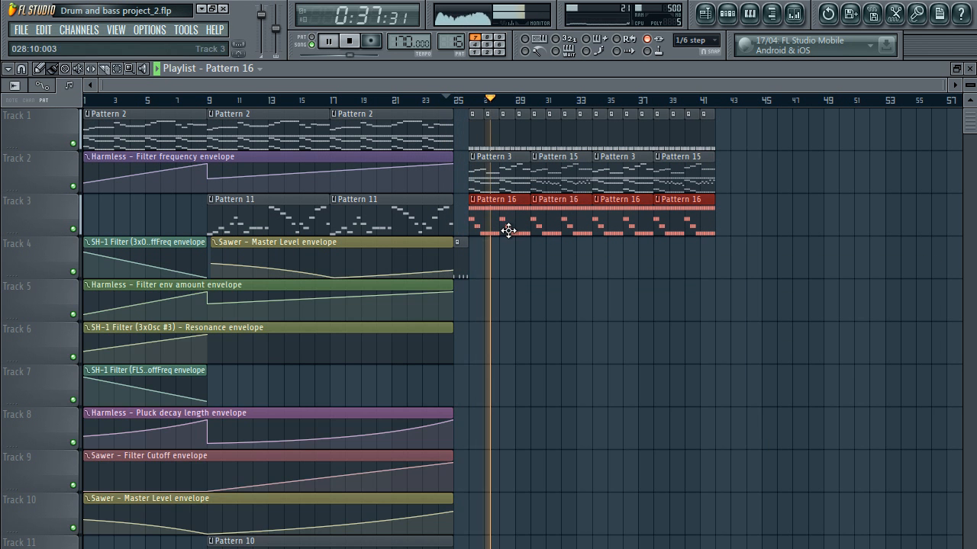
pyautogui.press('space')
pyautogui.click(970, 68)
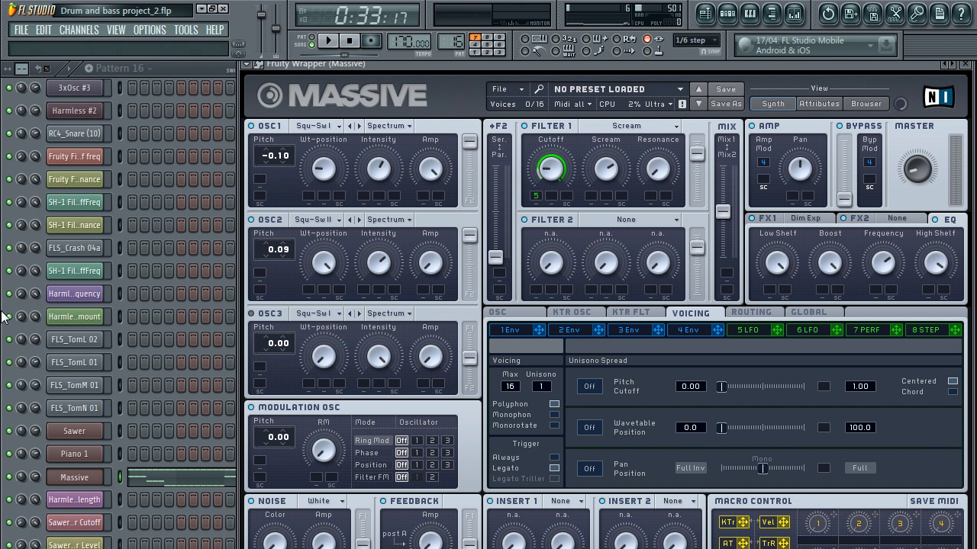
pyautogui.moveTo(237, 242); pyautogui.dragTo(353, 243)
pyautogui.moveTo(335, 340); pyautogui.dragTo(341, 171)
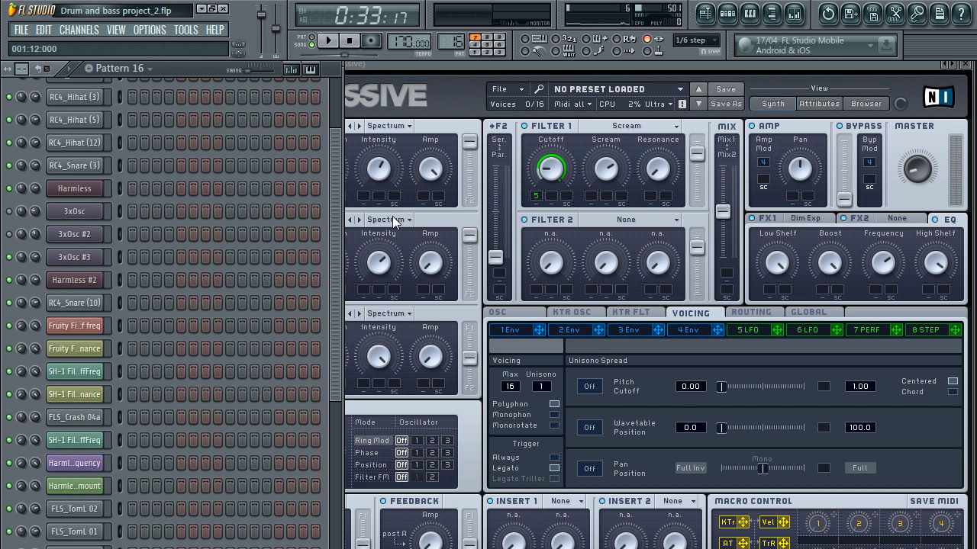
pyautogui.moveTo(338, 212); pyautogui.dragTo(338, 381)
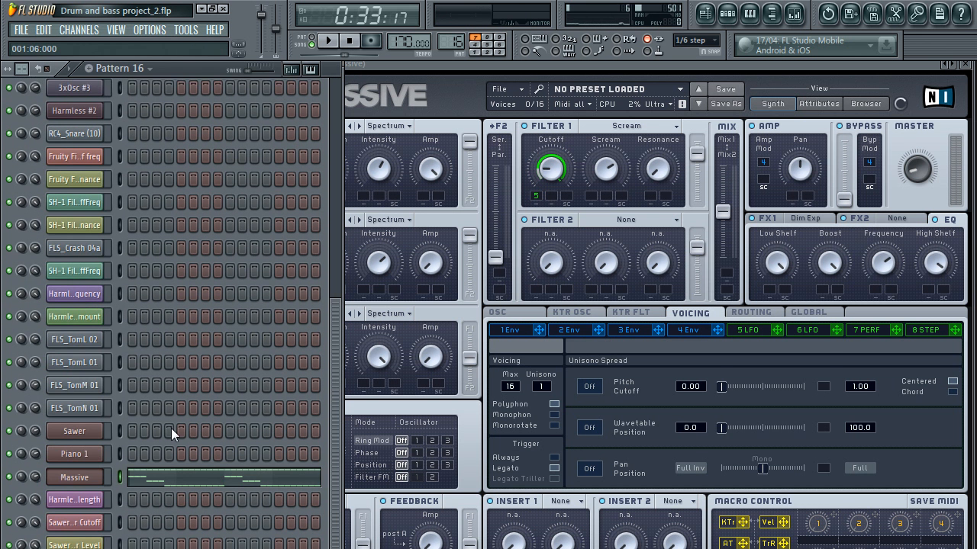
pyautogui.click(87, 478)
pyautogui.click(74, 477)
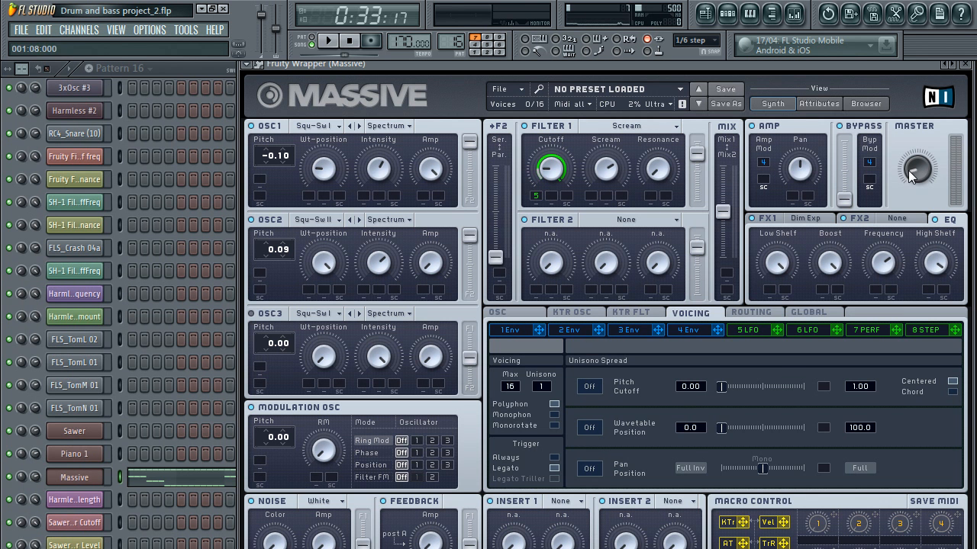
# Step: Play the arrangement again from just before bar 25 and deselect the Pattern 16 clips on Track 3
pyautogui.click(705, 13)
pyautogui.press('space')
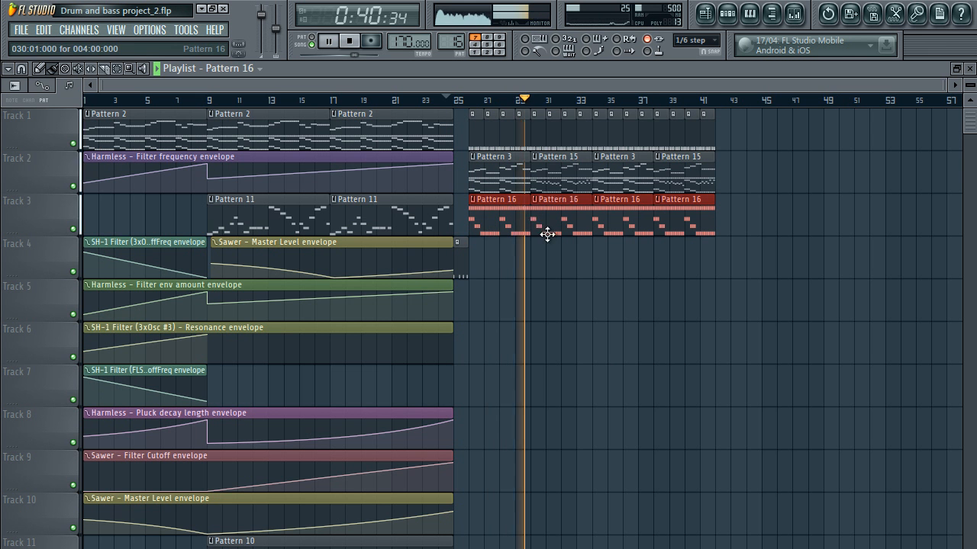
pyautogui.hotkey('ctrl', 'd')
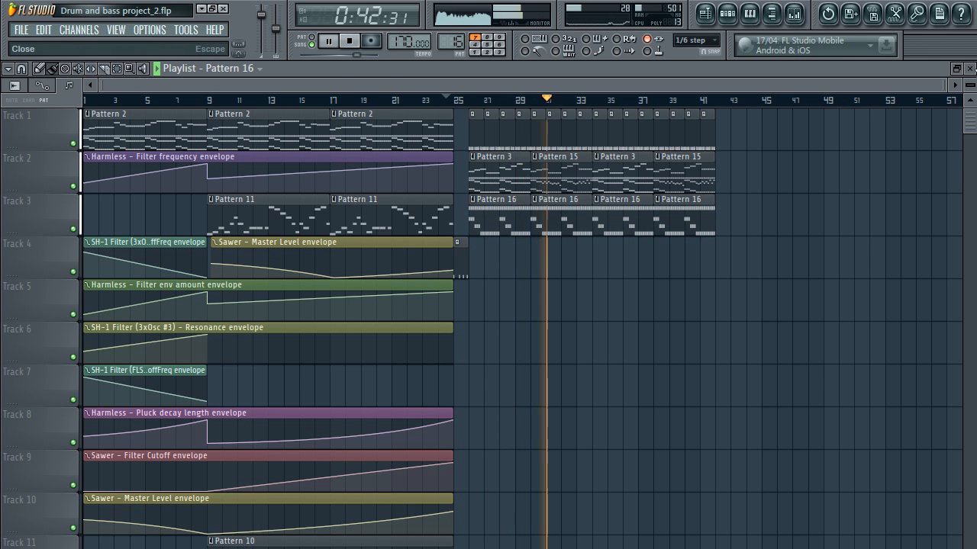
# Step: Set Massive's Filter 1 Cutoff to about 0.14 during playback
pyautogui.click(968, 67)
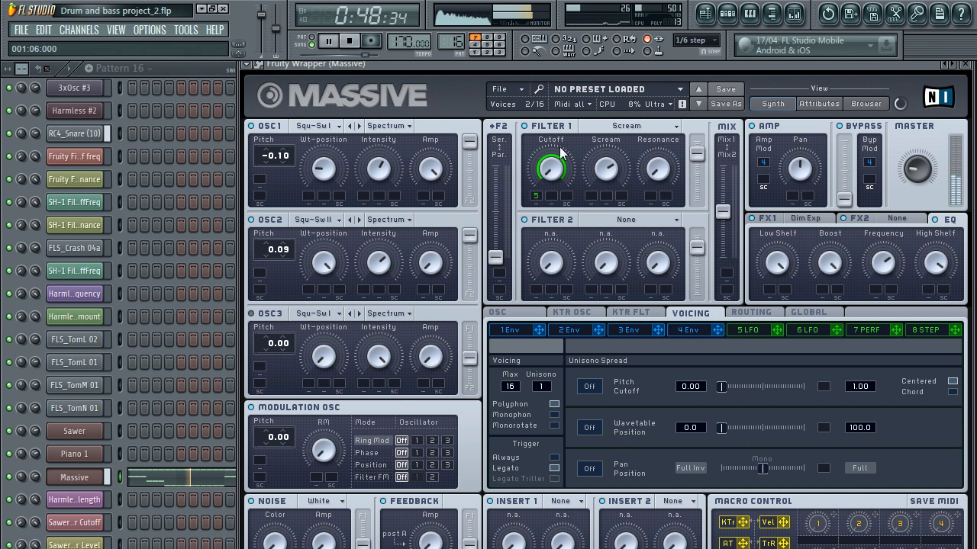
pyautogui.click(549, 170)
pyautogui.moveTo(549, 170); pyautogui.dragTo(541, 148)
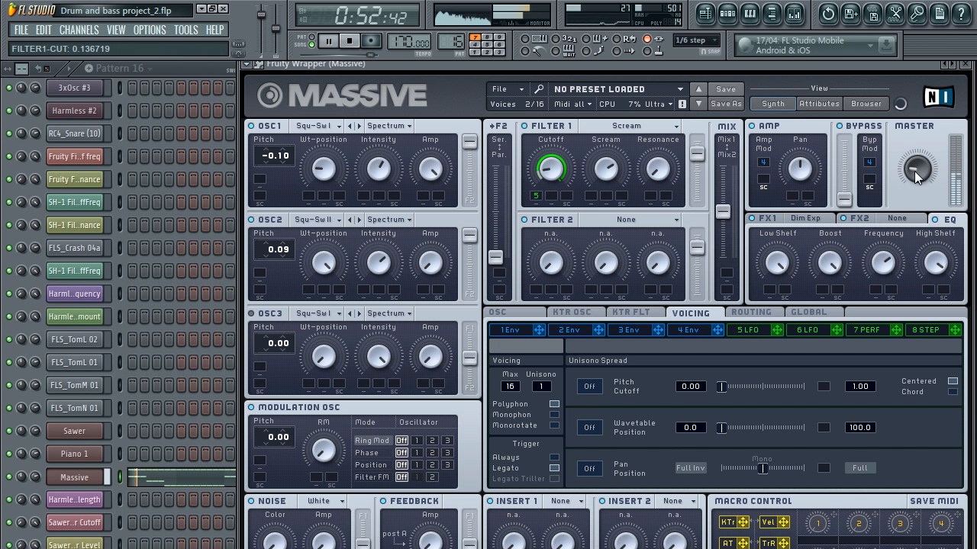
# Step: Stop playback and try raising alternate E3 notes of the Massive pattern to F#3 and G#3 in the piano roll
pyautogui.rightClick(79, 478)
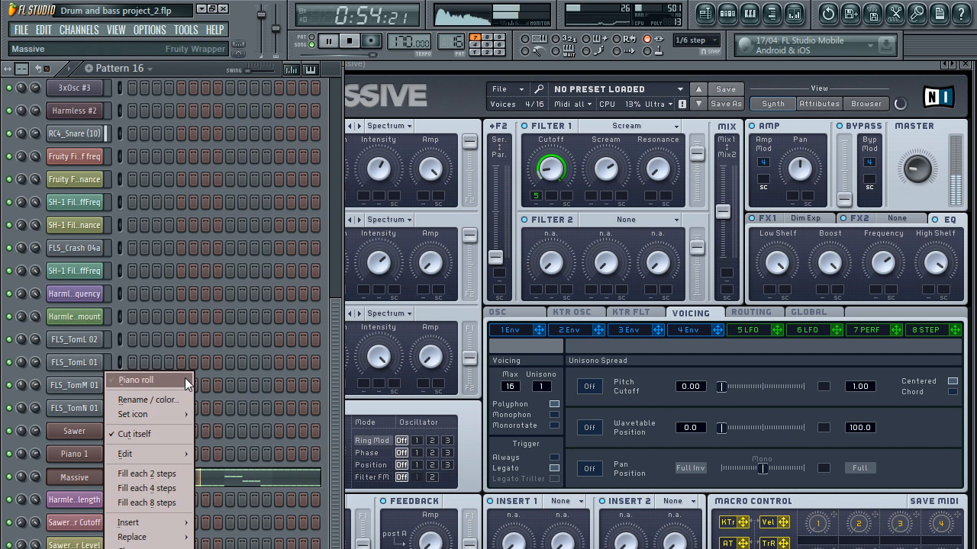
pyautogui.click(184, 379)
pyautogui.press('space')
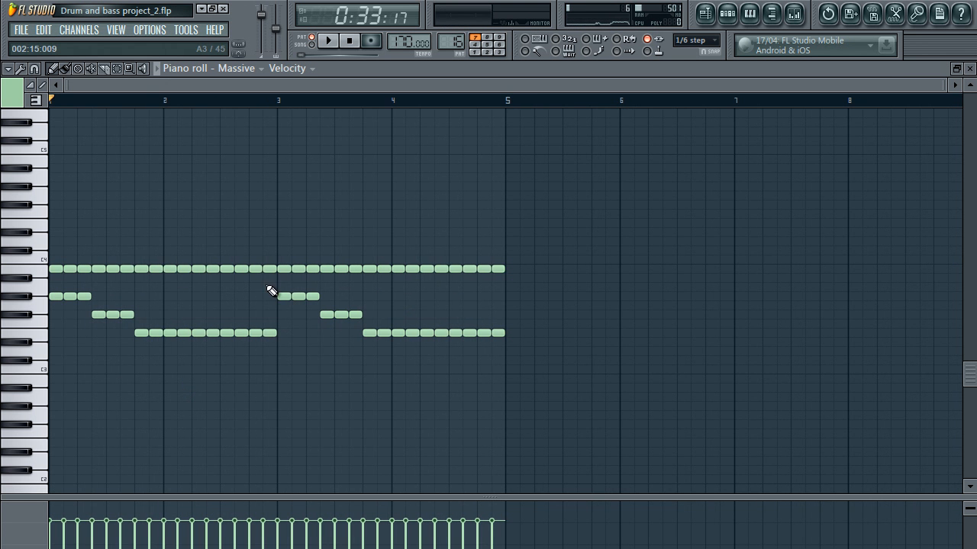
pyautogui.moveTo(153, 332); pyautogui.dragTo(185, 296)
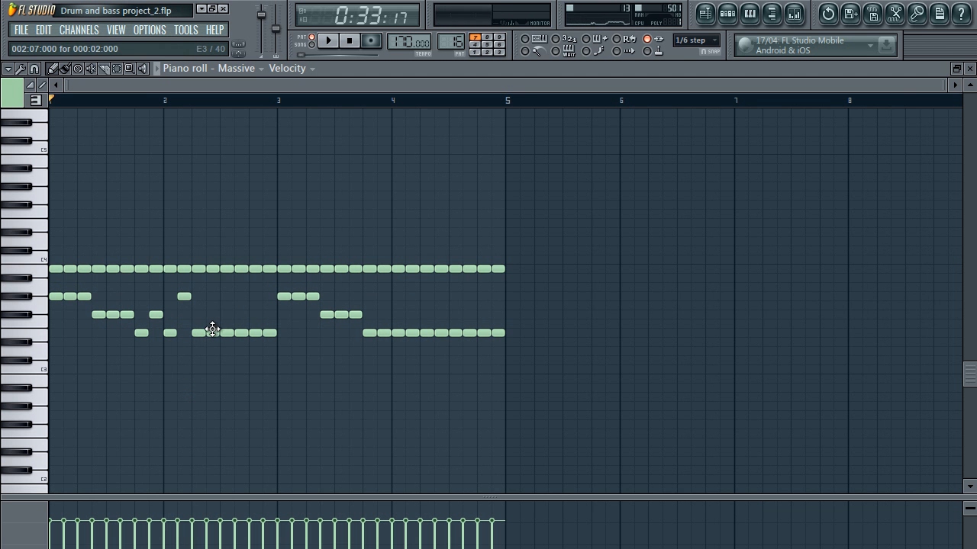
pyautogui.moveTo(210, 333); pyautogui.dragTo(212, 288)
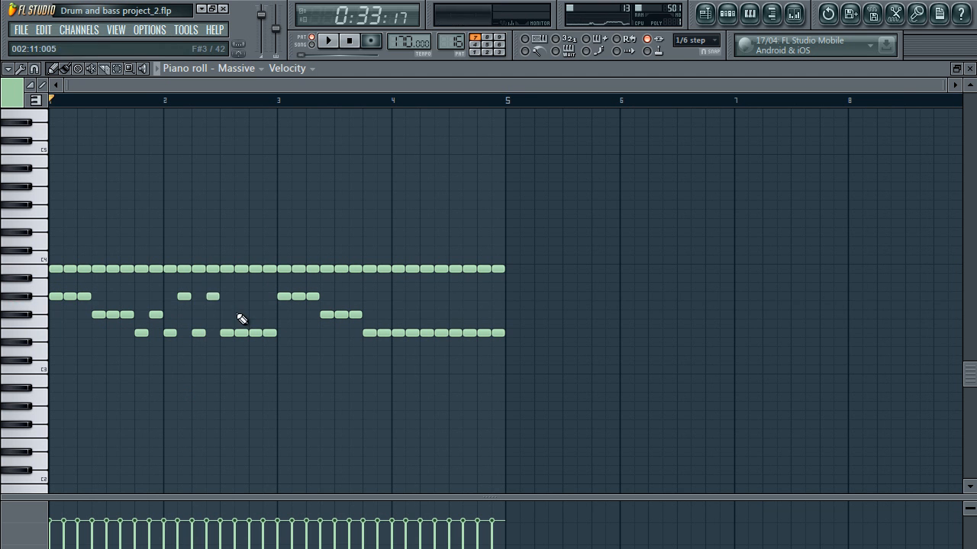
pyautogui.moveTo(239, 334); pyautogui.dragTo(240, 290)
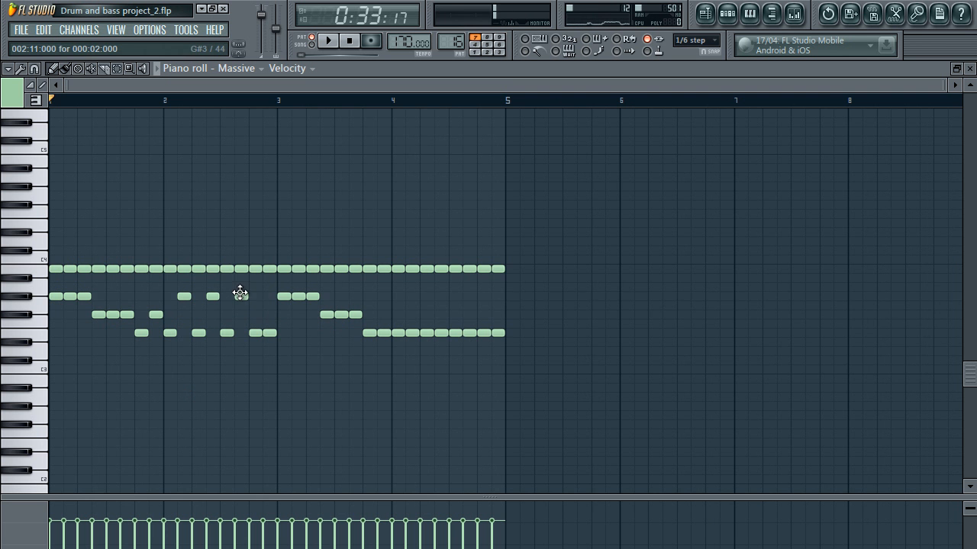
pyautogui.moveTo(270, 336); pyautogui.dragTo(264, 315)
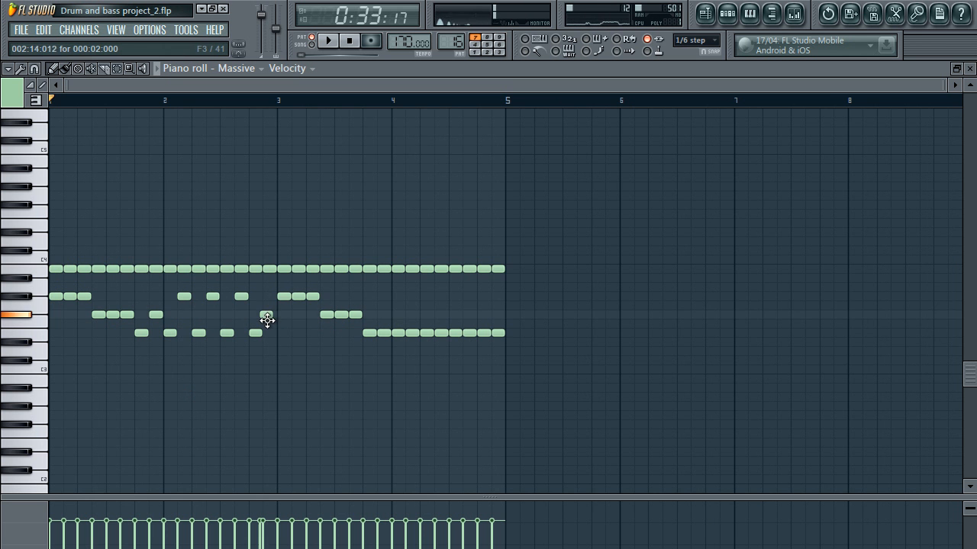
pyautogui.moveTo(381, 333); pyautogui.dragTo(381, 289)
# Step: Play the varied pattern, undo all the recent note moves, and stop playback
pyautogui.press('space')
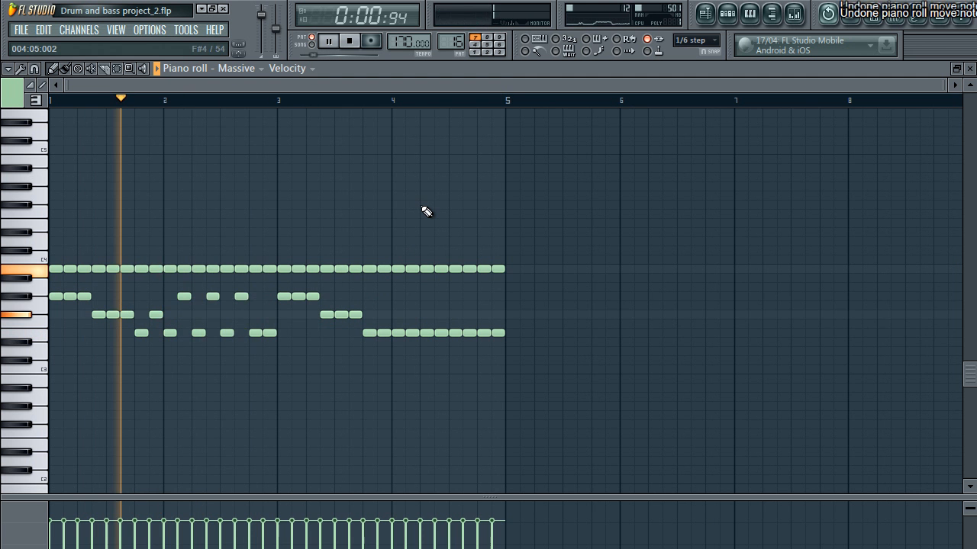
pyautogui.hotkey('ctrl', 'z')
pyautogui.hotkey('ctrl', 'z')
pyautogui.hotkey('ctrl', 'z')
pyautogui.hotkey('ctrl', 'z')
pyautogui.hotkey('ctrl', 'z')
pyautogui.hotkey('ctrl', 'z')
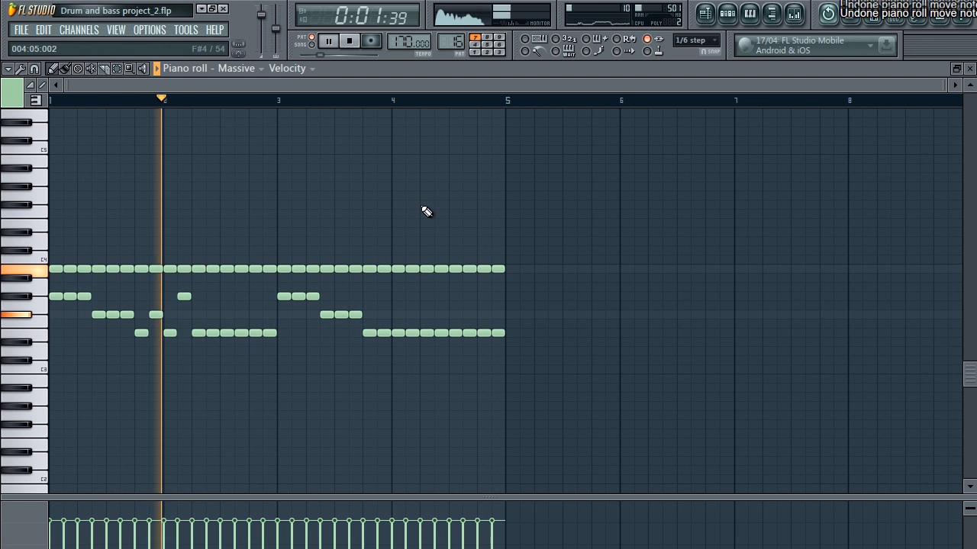
pyautogui.press('space')
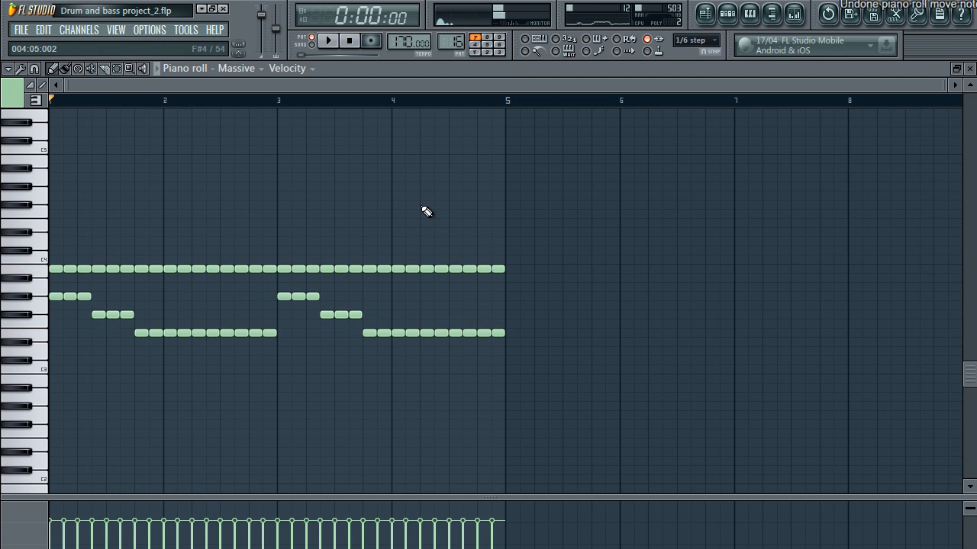
# Step: Close the piano roll and return to the playlist arrangement
pyautogui.click(970, 69)
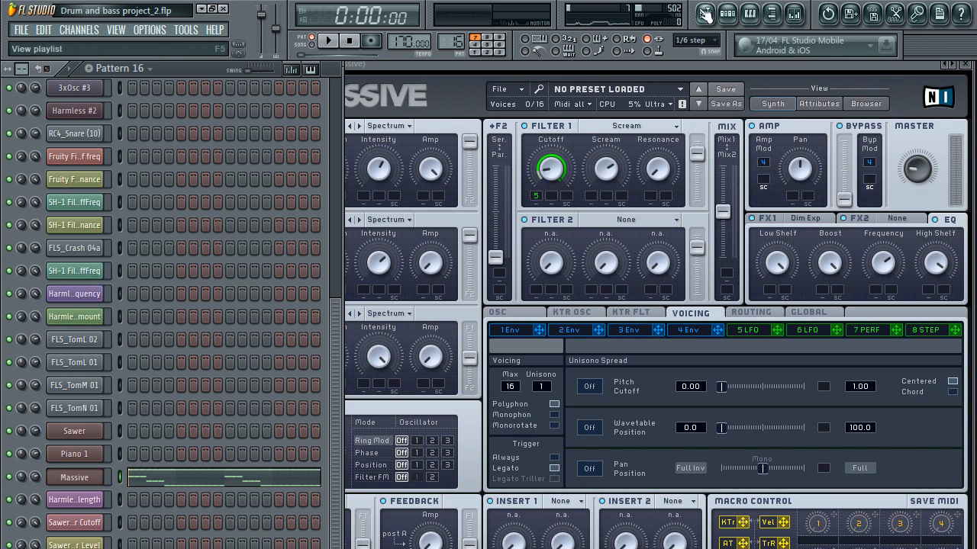
pyautogui.click(970, 71)
pyautogui.click(706, 14)
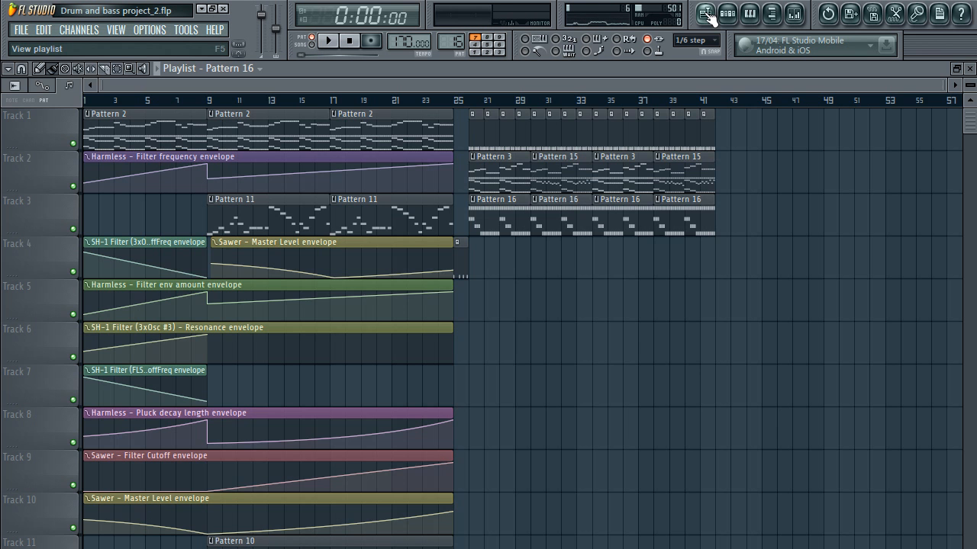